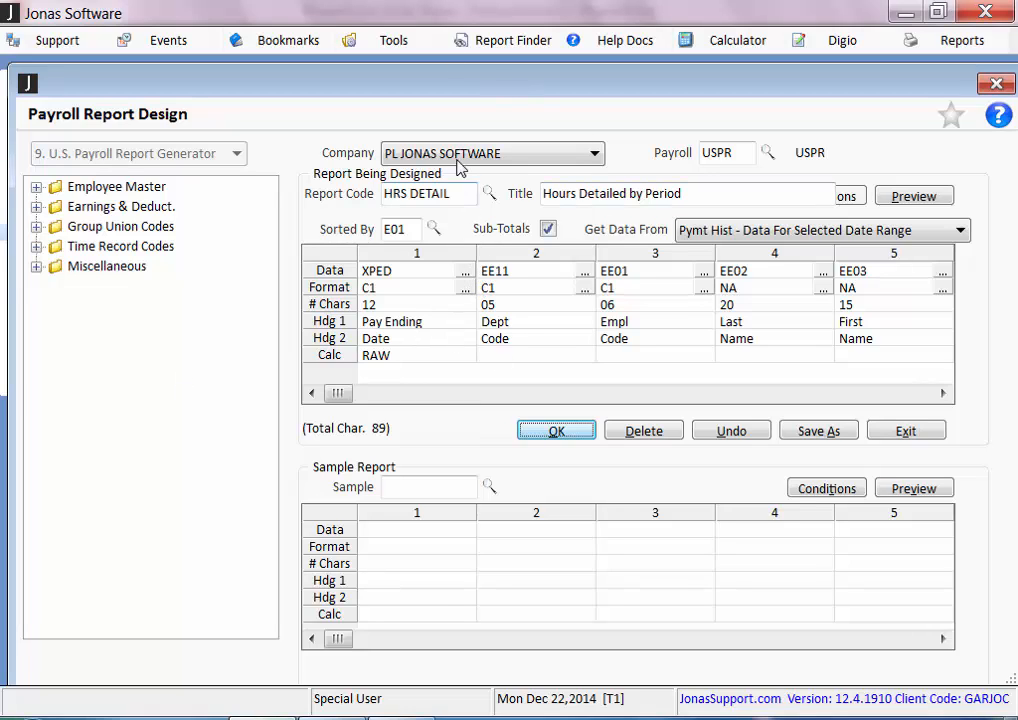
Review the available sort-by codes and keep the data source at Pymt Hist - Data For Selected Date Range
{"action": "left_click", "coordinate": [410, 225]}
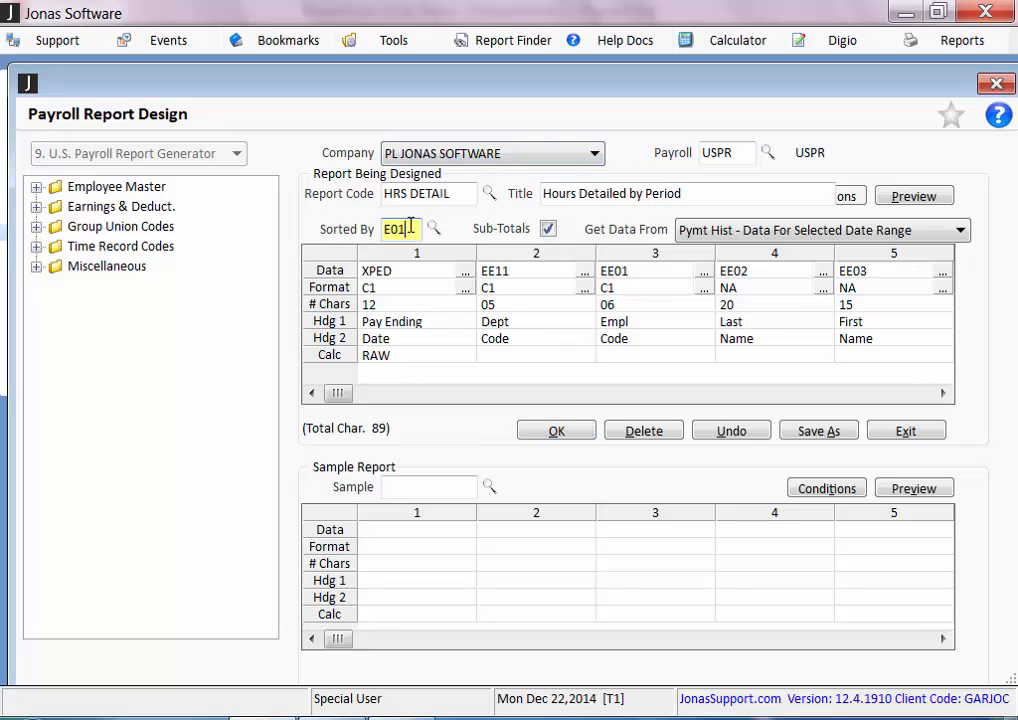
{"action": "left_click", "coordinate": [435, 230]}
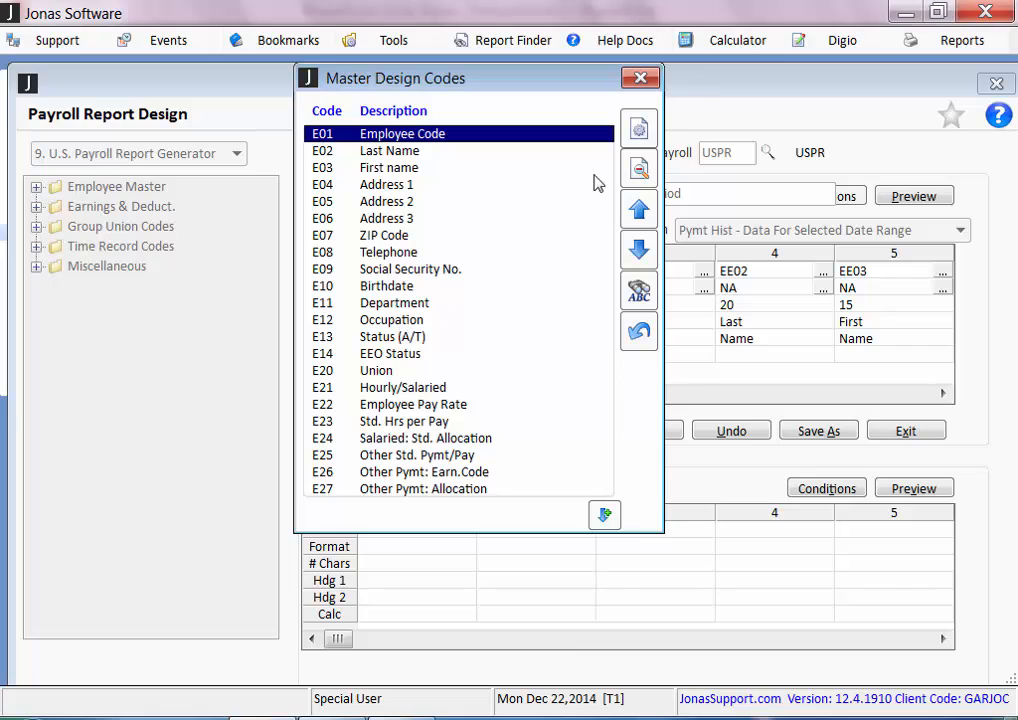
{"action": "left_click", "coordinate": [641, 78]}
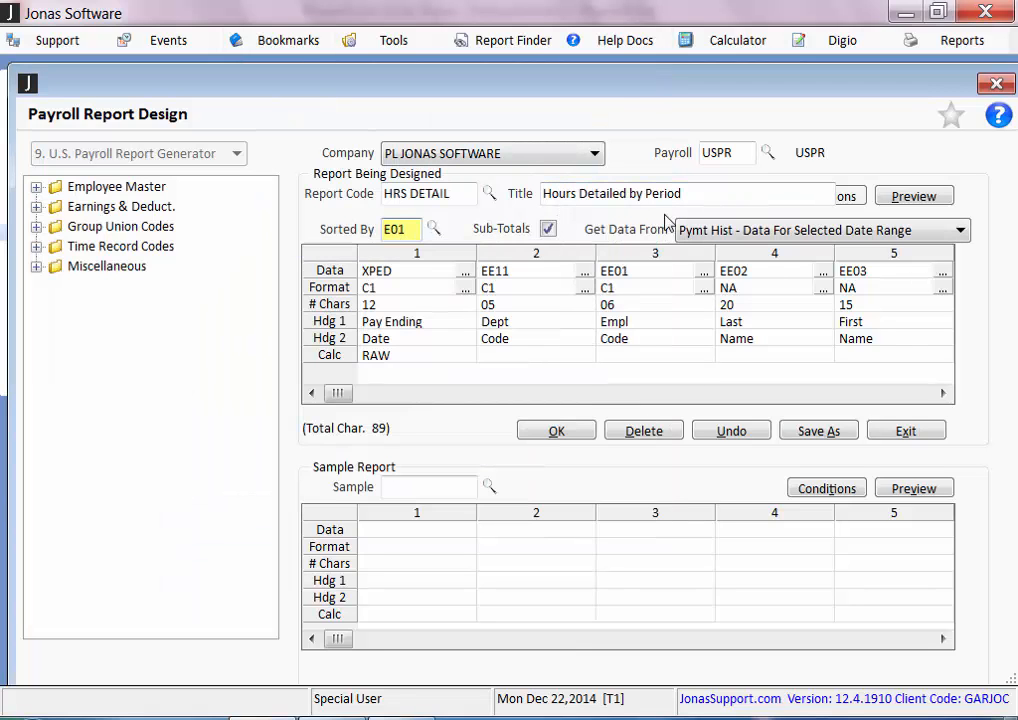
{"action": "left_click", "coordinate": [714, 236]}
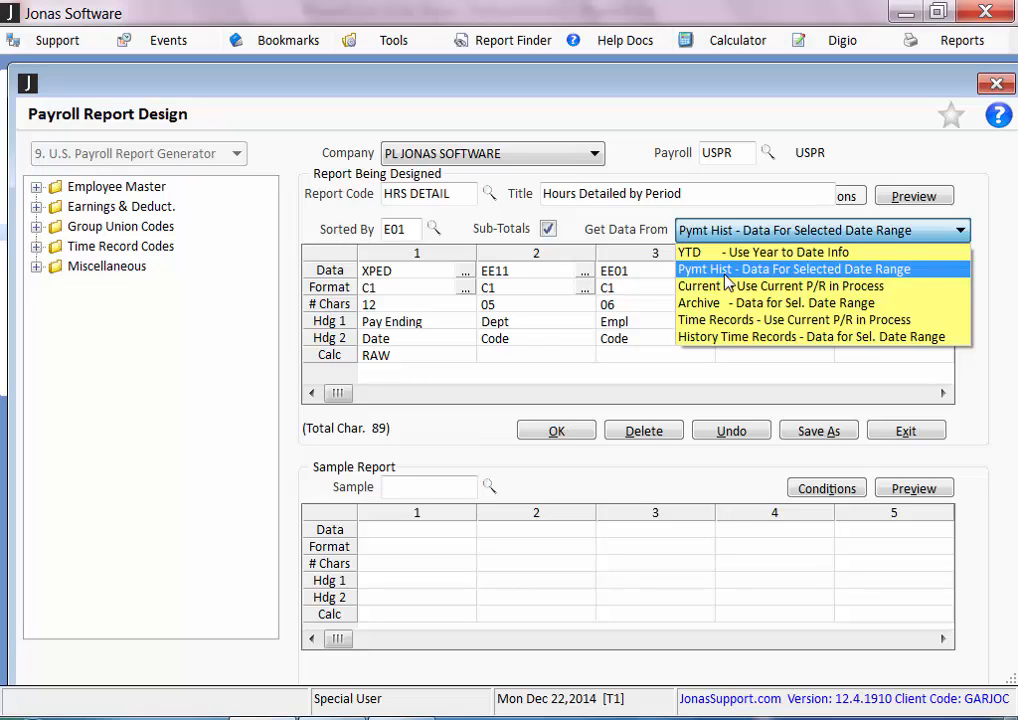
{"action": "left_click", "coordinate": [725, 277]}
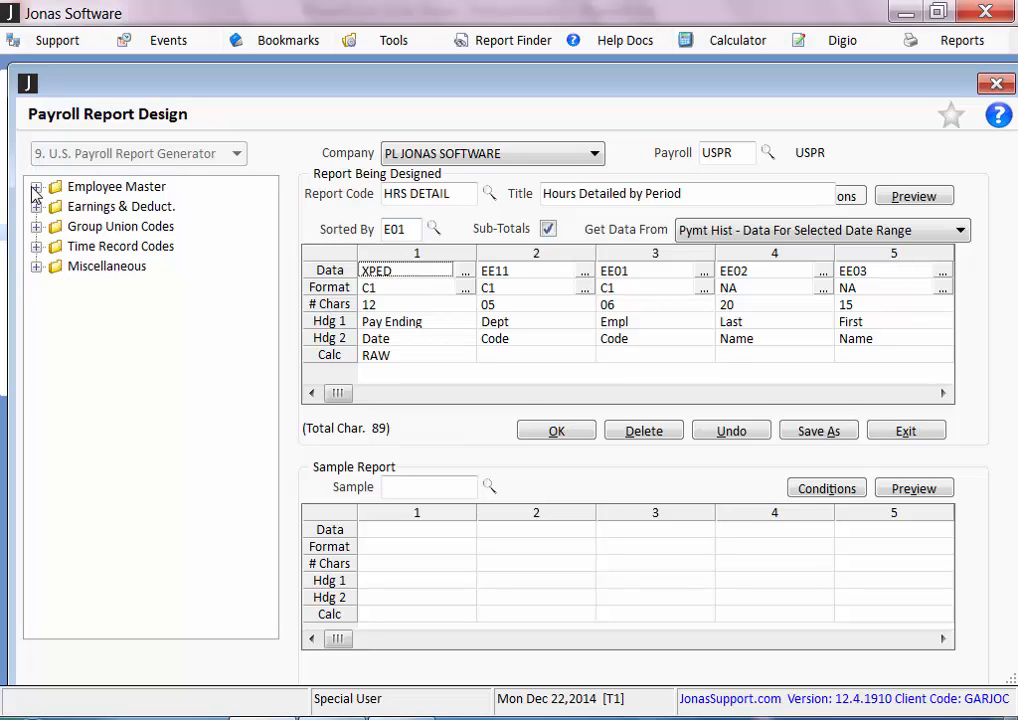
Open the master design codes for column 1's data and browse the category E employee codes
{"action": "double_click", "coordinate": [417, 279]}
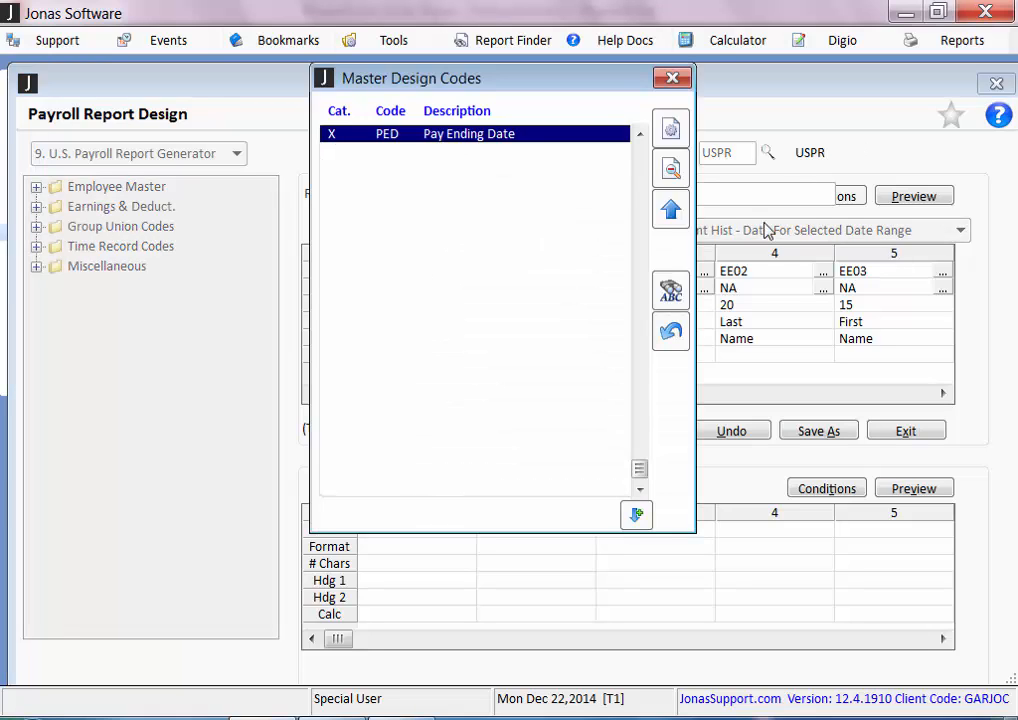
{"action": "left_click", "coordinate": [671, 209]}
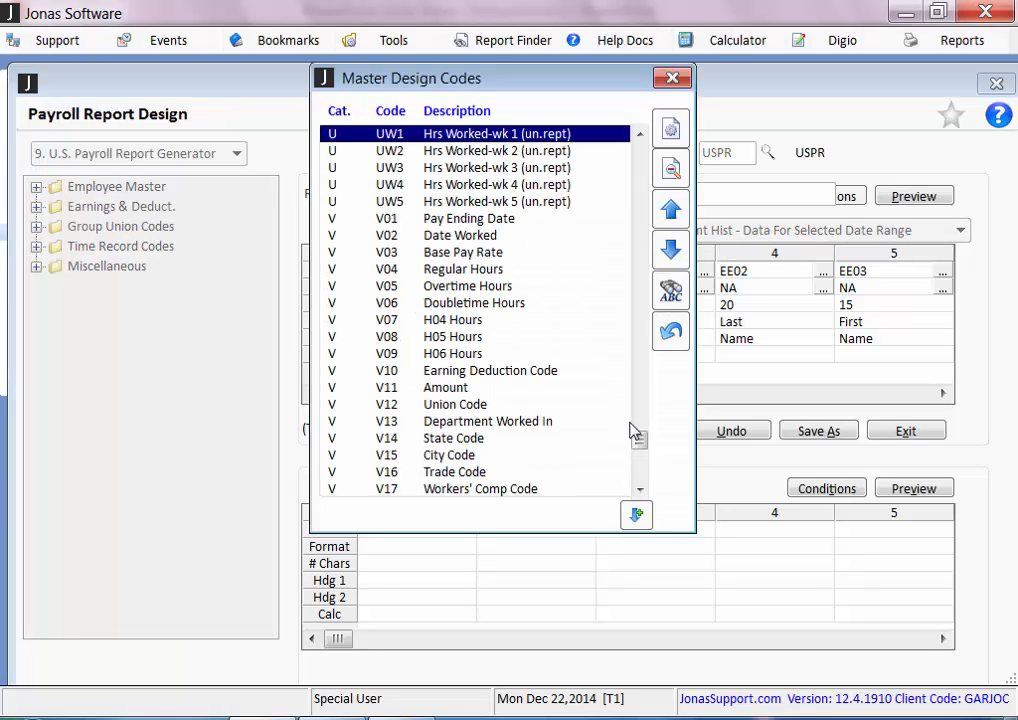
{"action": "left_click_drag", "start_coordinate": [639, 440], "coordinate": [640, 136]}
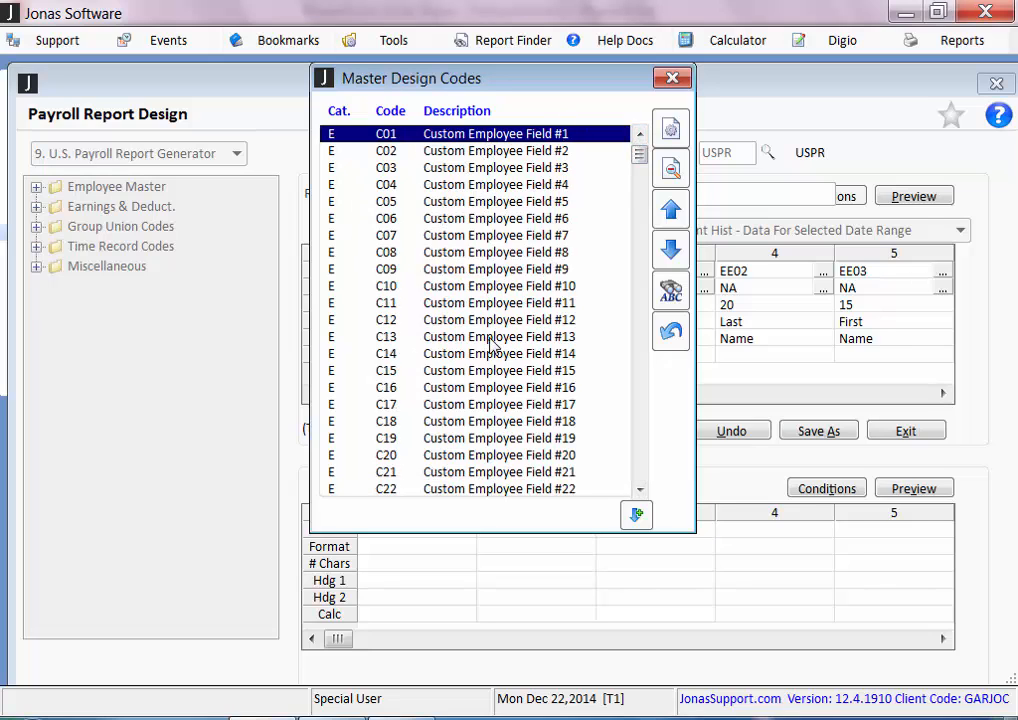
{"action": "key", "text": "Page_Down"}
{"action": "key", "text": "Page_Down"}
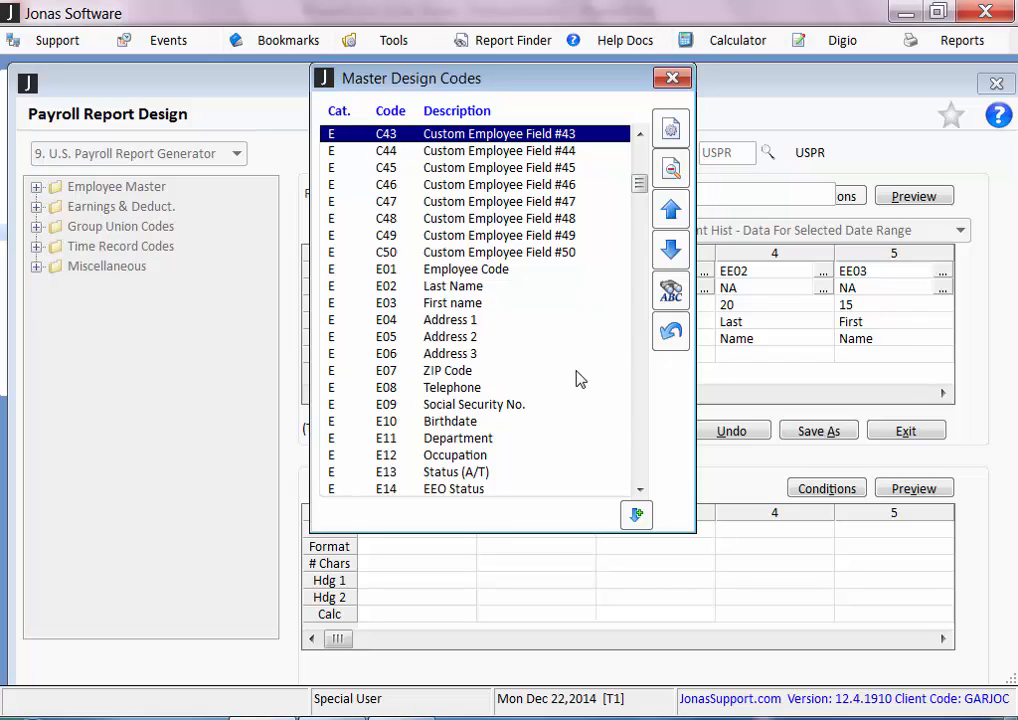
Search the master design codes for category P and look through the deduction codes
{"action": "type", "text": "P"}
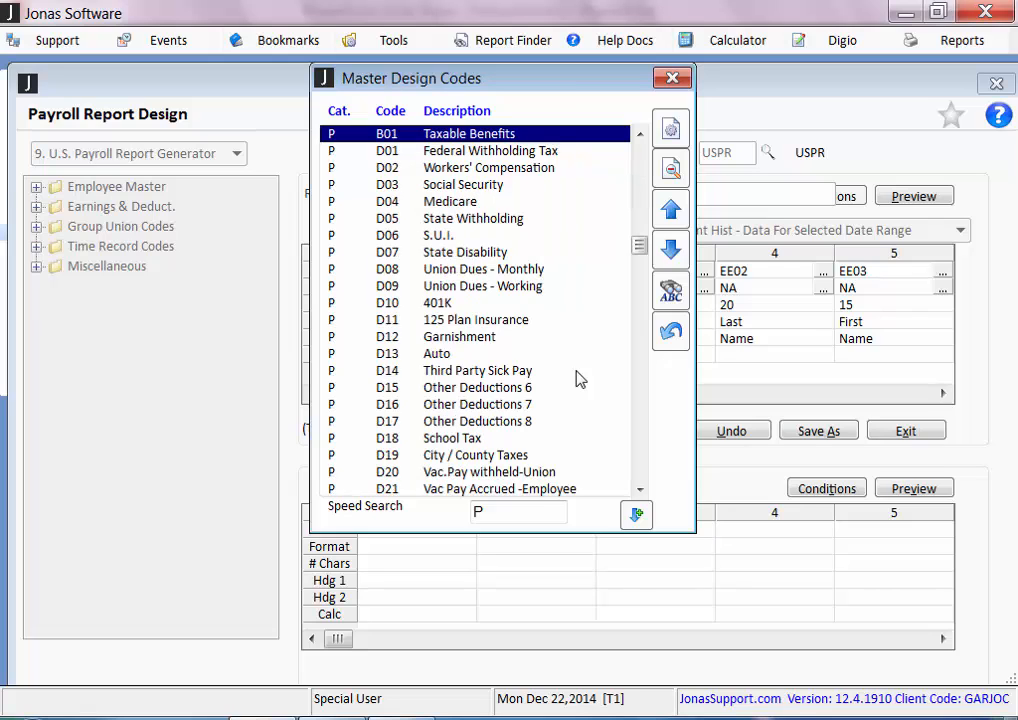
{"action": "key", "text": "Down"}
{"action": "key", "text": "Down"}
{"action": "key", "text": "Down"}
{"action": "key", "text": "Down"}
{"action": "key", "text": "Down"}
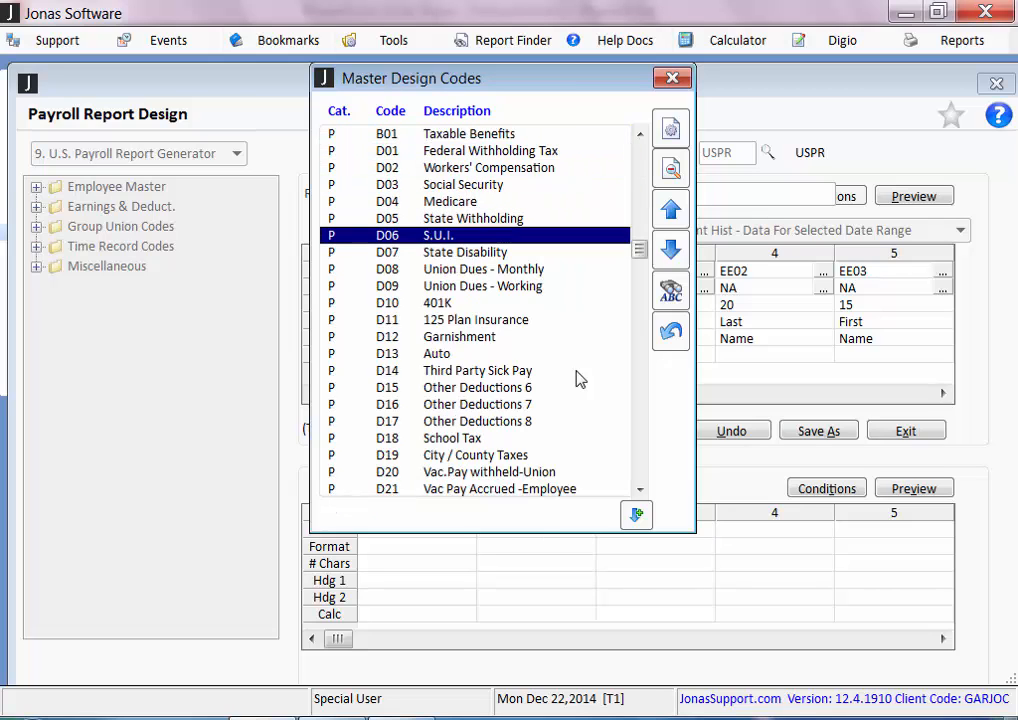
{"action": "key", "text": "Down"}
{"action": "key", "text": "Down"}
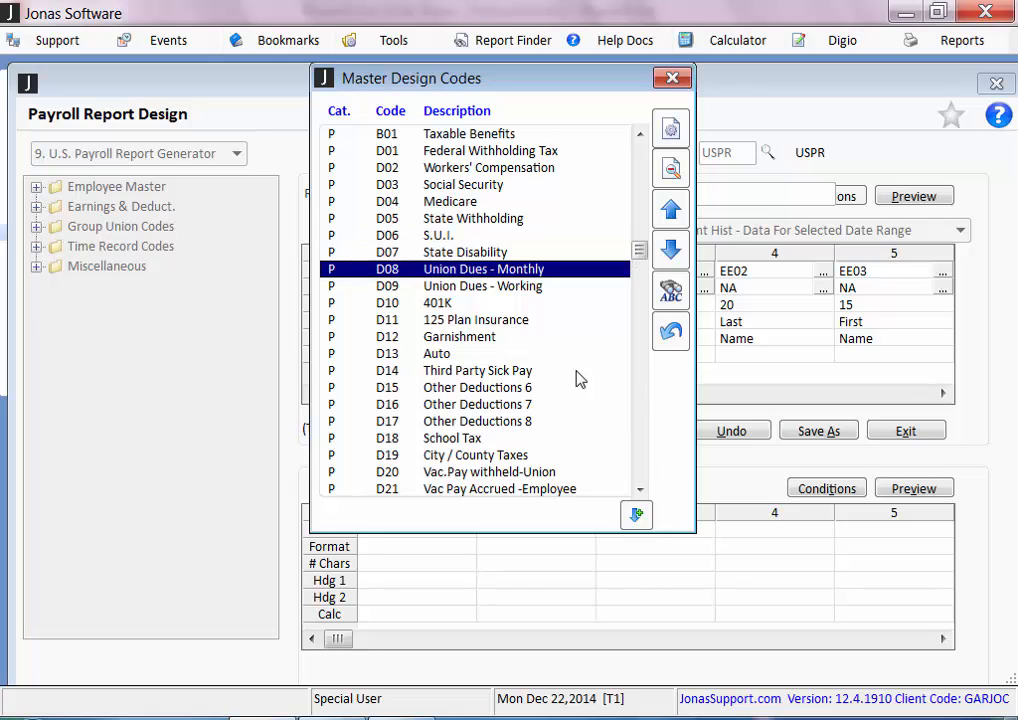
Search the master design codes for PE and PH to review the earnings, hours and miscellaneous wage codes
{"action": "type", "text": "PE"}
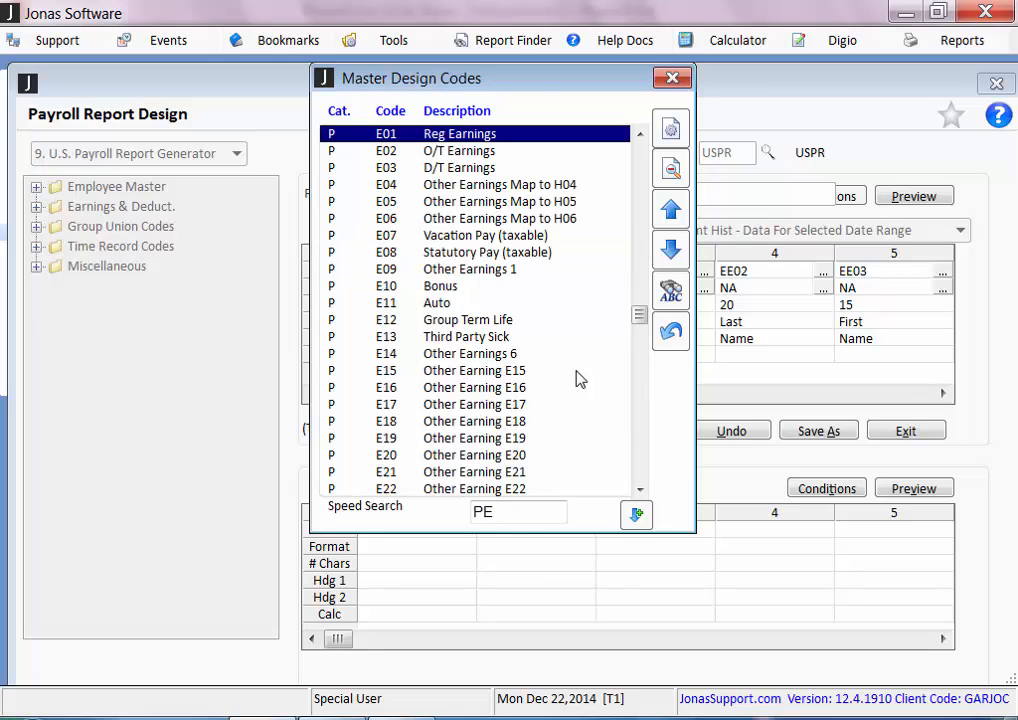
{"action": "type", "text": "PH"}
{"action": "key", "text": "BackSpace"}
{"action": "key", "text": "BackSpace"}
{"action": "key", "text": "BackSpace"}
{"action": "type", "text": "H"}
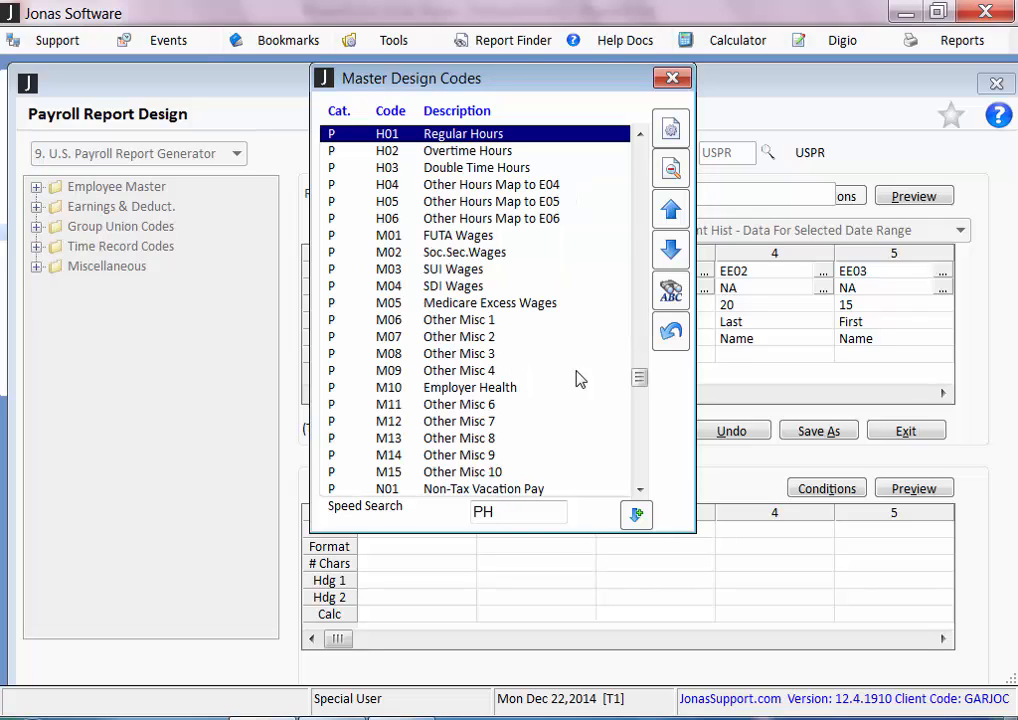
{"action": "key", "text": "Down"}
{"action": "key", "text": "Down"}
{"action": "key", "text": "Down"}
{"action": "key", "text": "Down"}
{"action": "key", "text": "Down"}
{"action": "key", "text": "Down"}
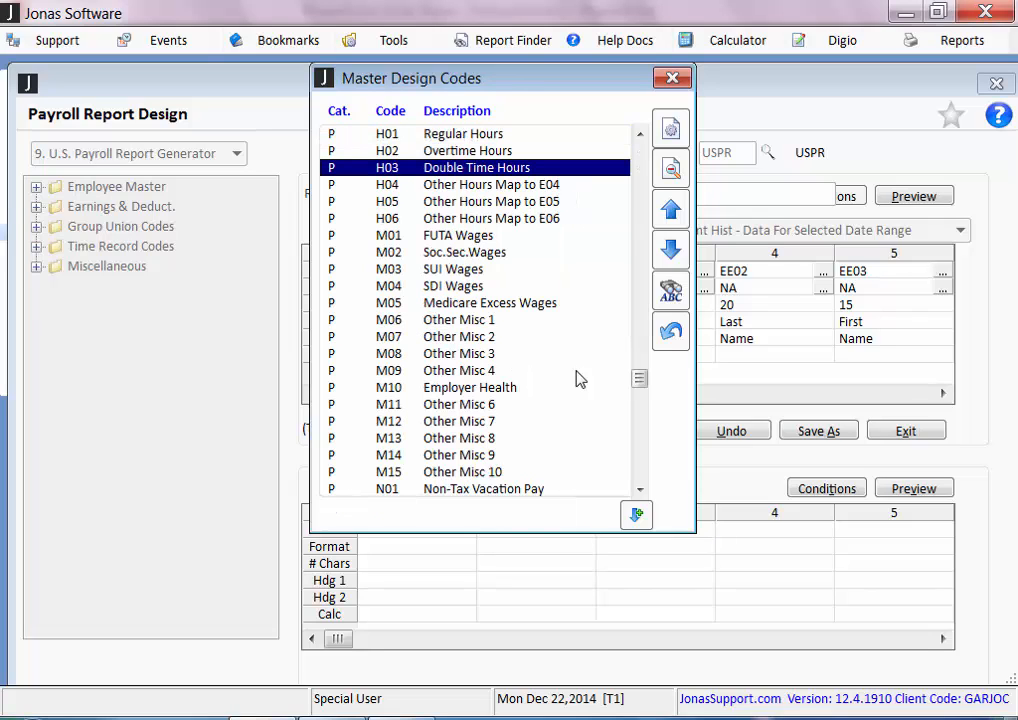
{"action": "key", "text": "Down"}
{"action": "key", "text": "Down"}
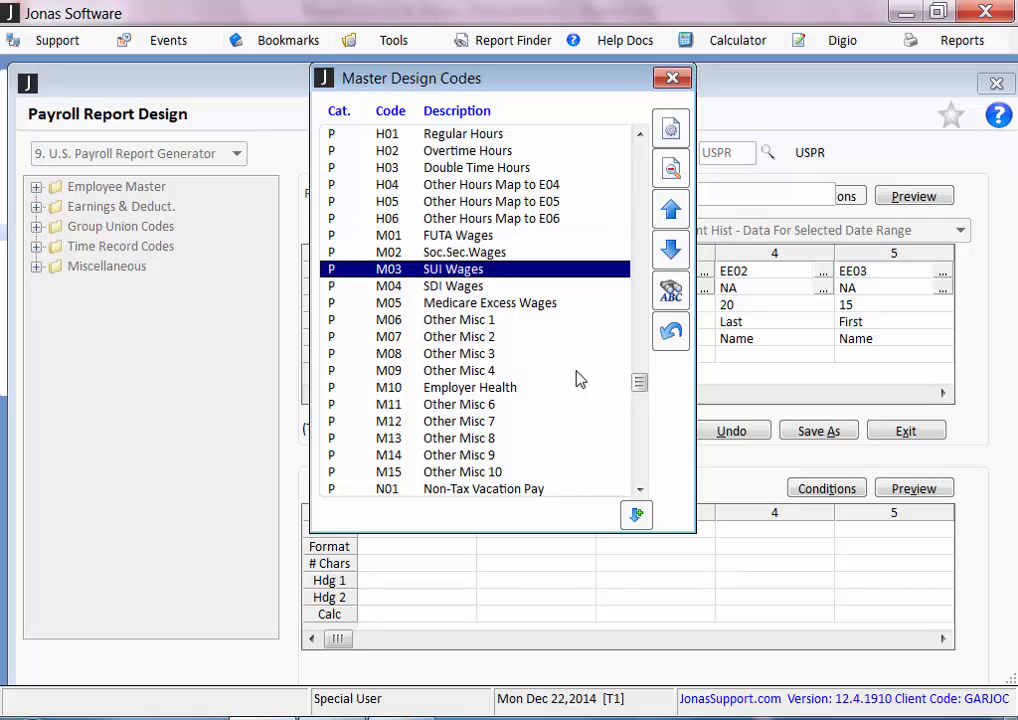
Search the master design codes for UU and X to review the union and miscellaneous codes, and close the list
{"action": "type", "text": "UU"}
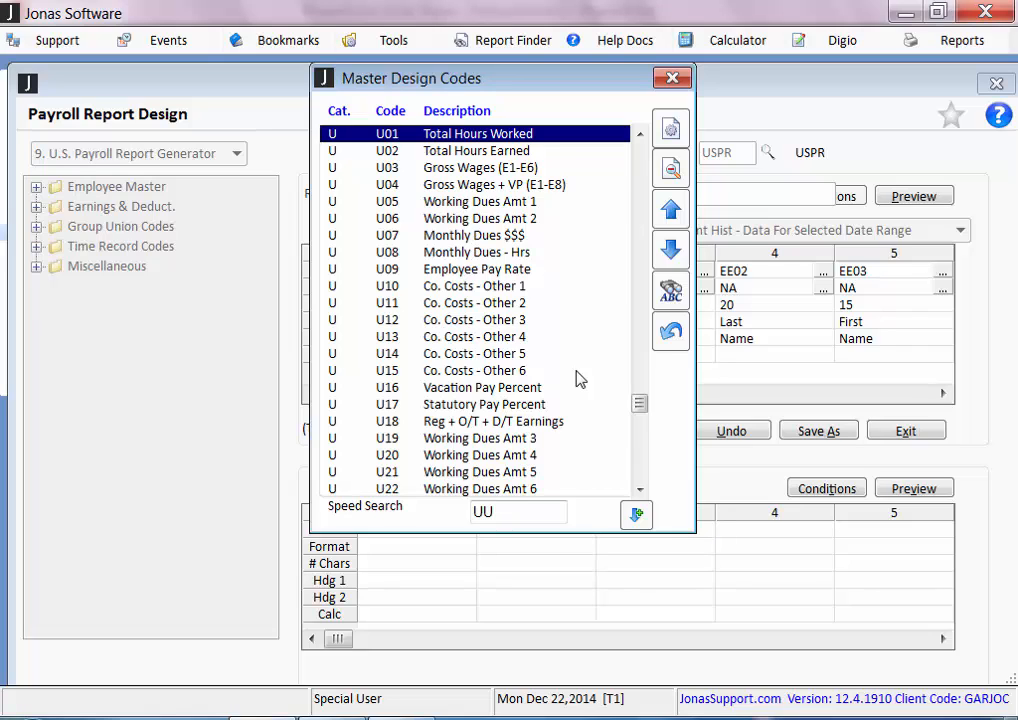
{"action": "type", "text": "X"}
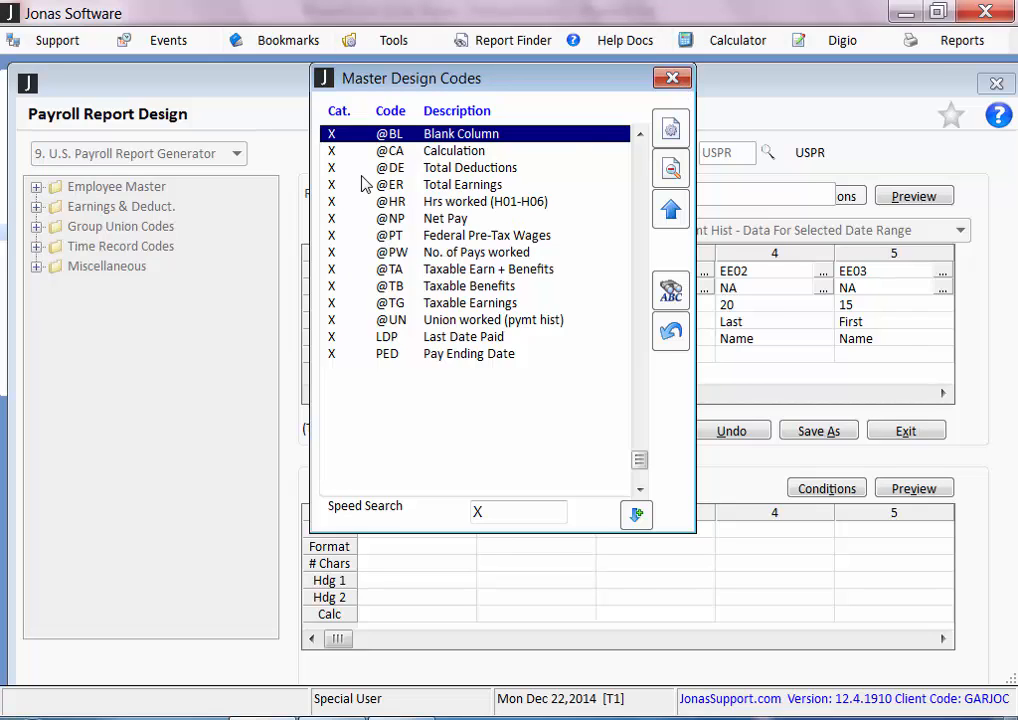
{"action": "left_click", "coordinate": [672, 80]}
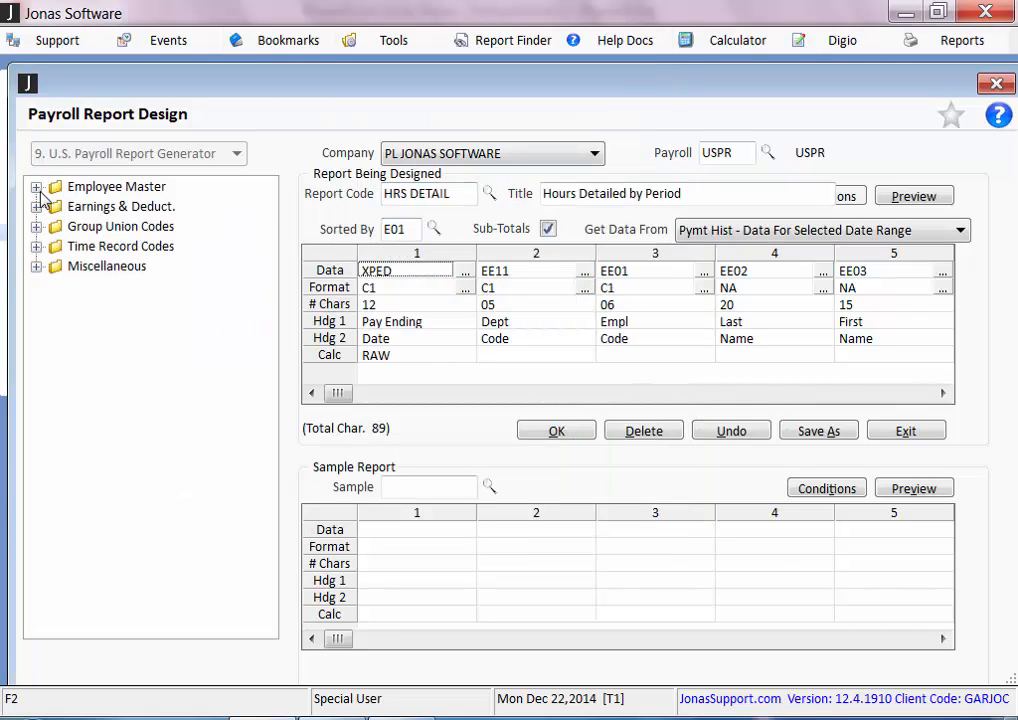
Expand the Miscellaneous folder in the code tree and select its Calculation entry
{"action": "left_click", "coordinate": [36, 266]}
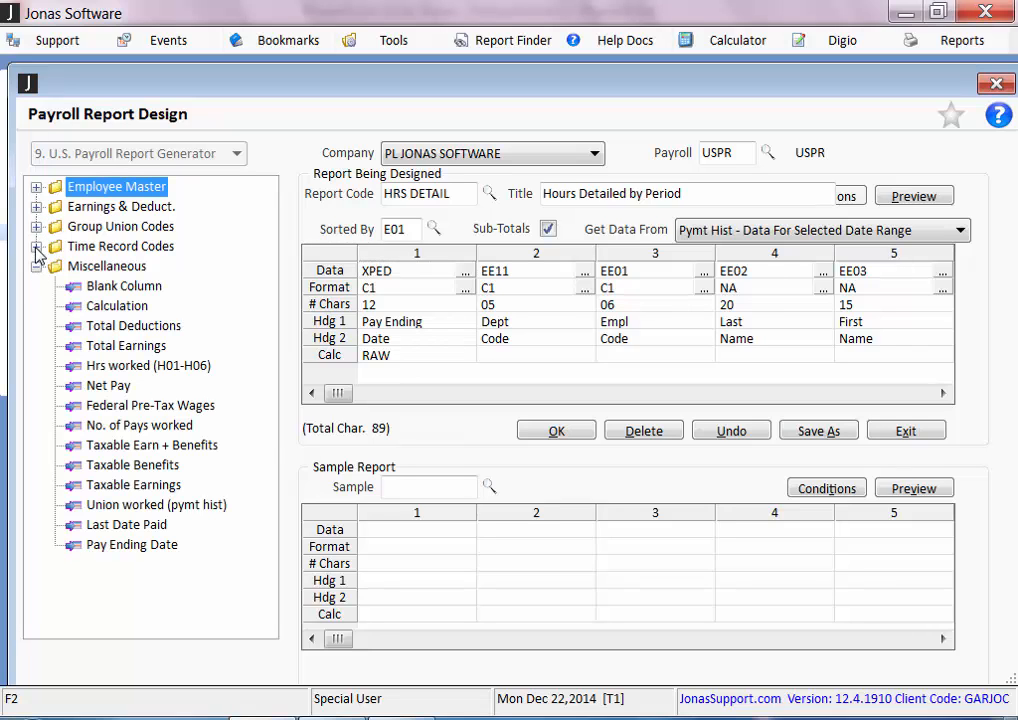
{"action": "left_click", "coordinate": [36, 246]}
{"action": "left_click", "coordinate": [36, 186]}
{"action": "mouse_move", "coordinate": [110, 313]}
{"action": "left_mouse_down"}
{"action": "mouse_move", "coordinate": [416, 284]}
{"action": "mouse_move", "coordinate": [770, 303]}
{"action": "mouse_move", "coordinate": [866, 289]}
{"action": "mouse_move", "coordinate": [223, 277]}
{"action": "mouse_move", "coordinate": [107, 302]}
{"action": "mouse_move", "coordinate": [107, 318]}
{"action": "left_mouse_up"}
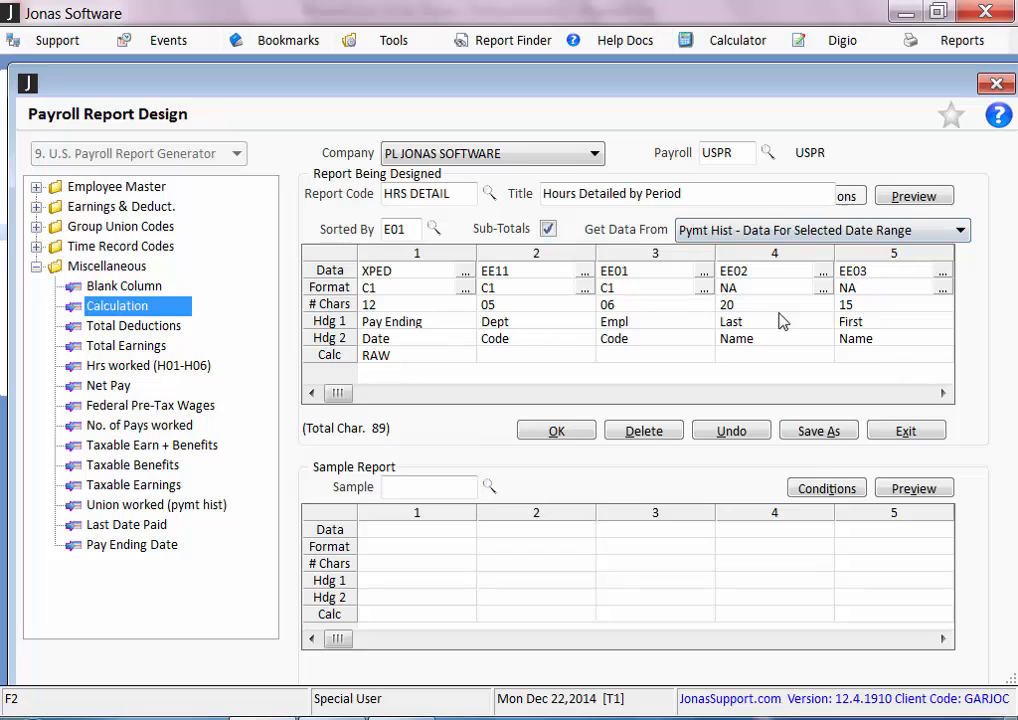
Look up the design code used for the data in column 1 and close the list without changing it
{"action": "left_click", "coordinate": [440, 274]}
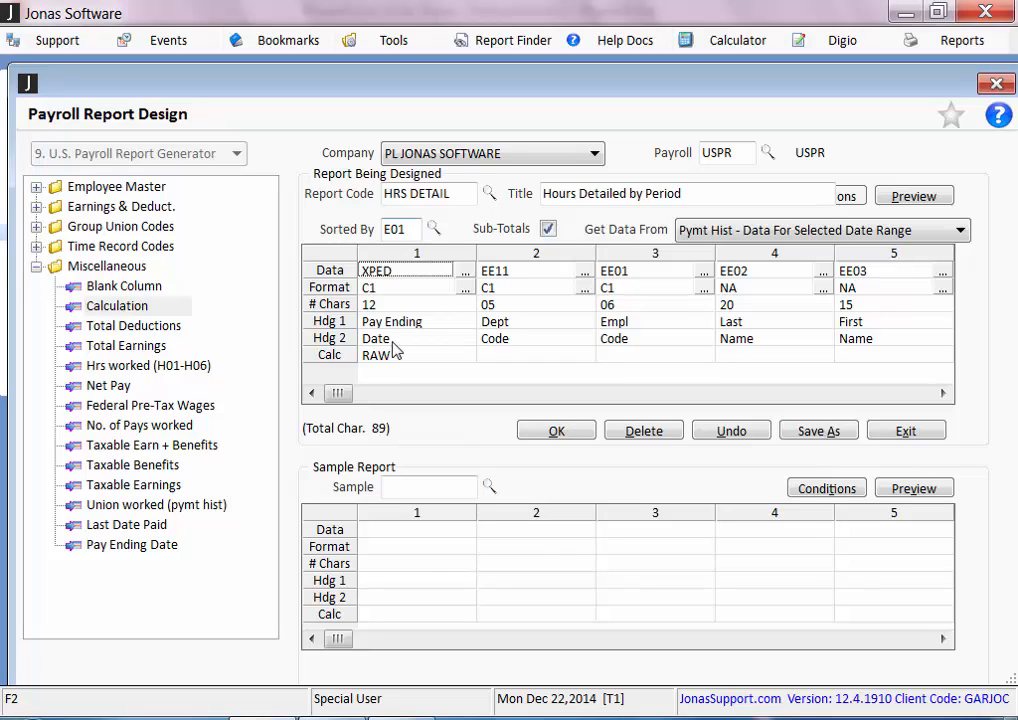
{"action": "double_click", "coordinate": [391, 275]}
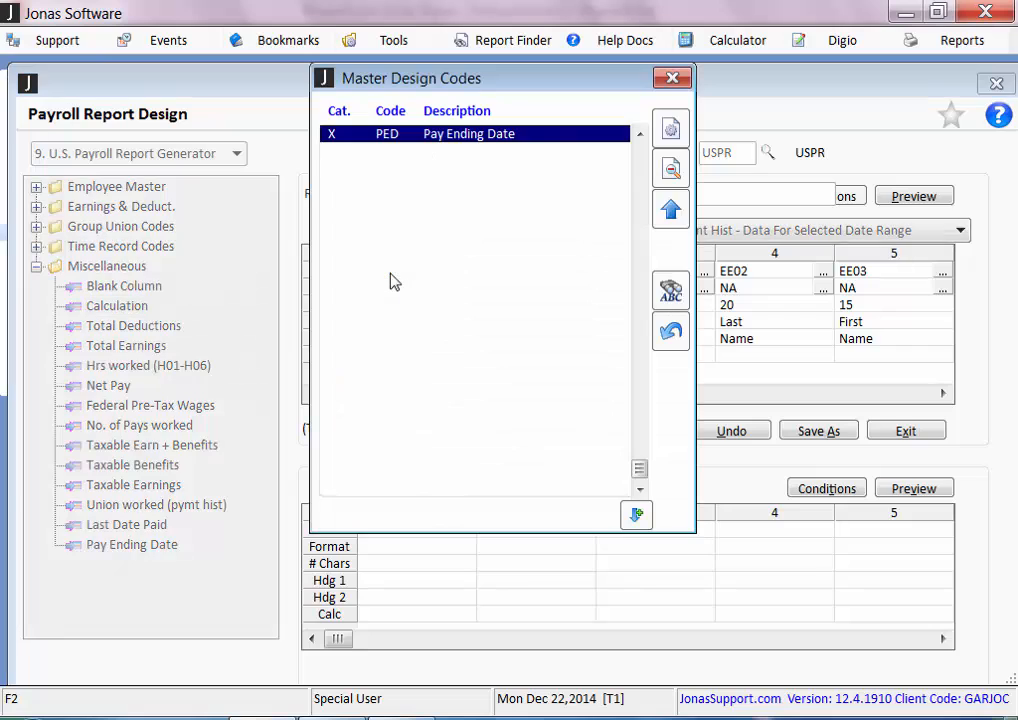
{"action": "left_click", "coordinate": [672, 78]}
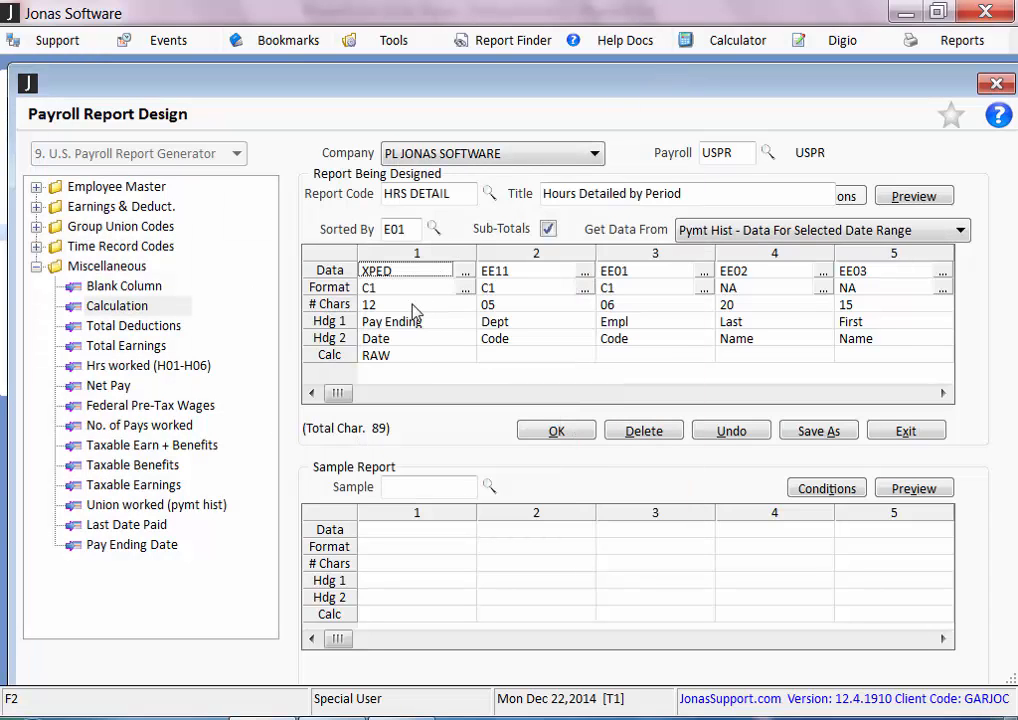
Review the calculation entry of column 1 and the data codes of columns 2 through 7 of the report
{"action": "left_click", "coordinate": [405, 357]}
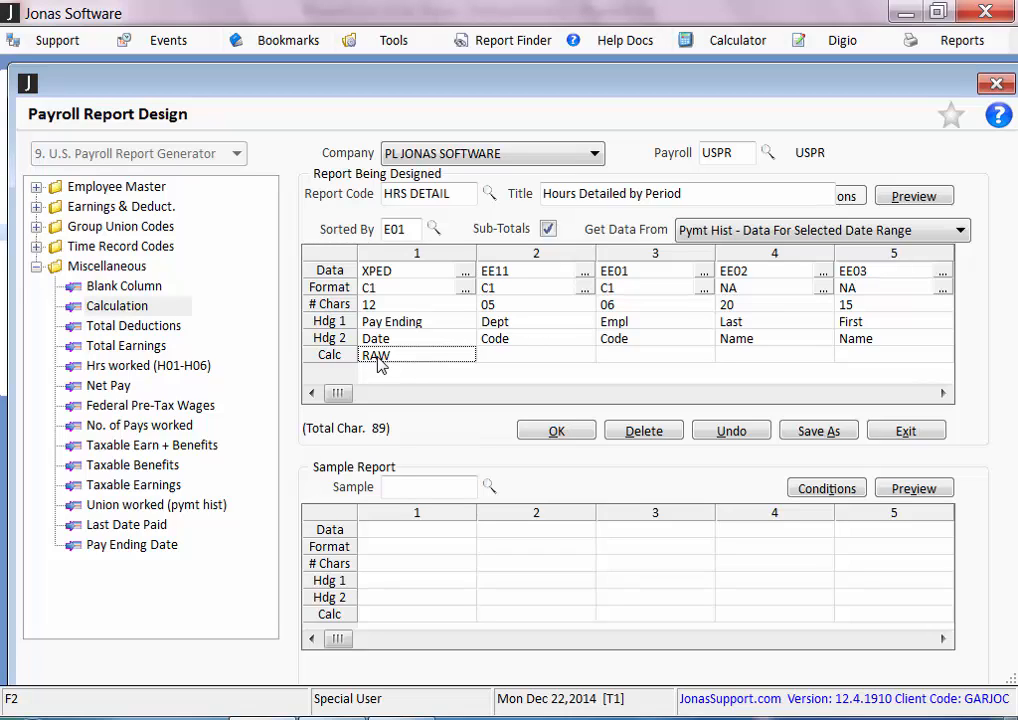
{"action": "left_click", "coordinate": [530, 272]}
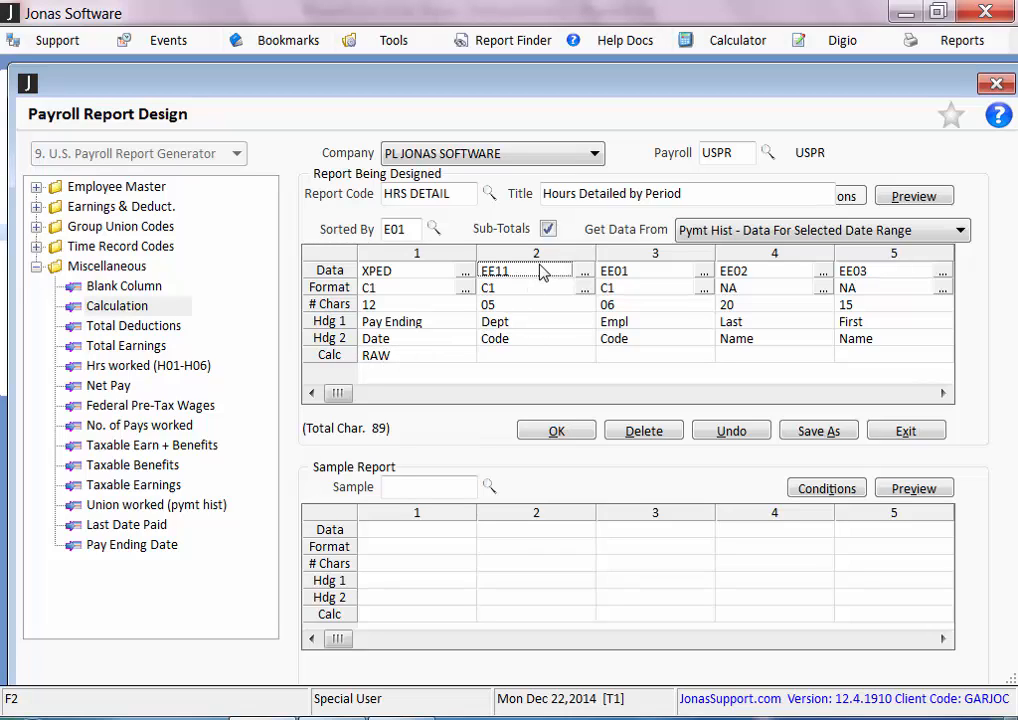
{"action": "left_click", "coordinate": [643, 283]}
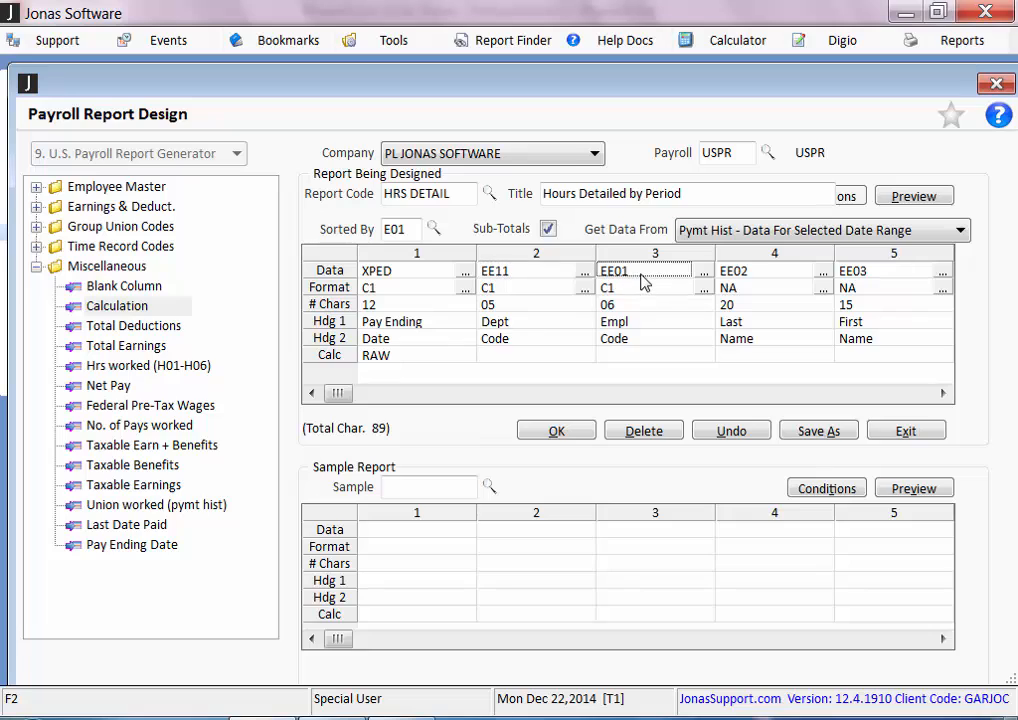
{"action": "left_click", "coordinate": [778, 281]}
{"action": "key", "text": "Tab"}
{"action": "key", "text": "Tab"}
{"action": "key", "text": "Tab"}
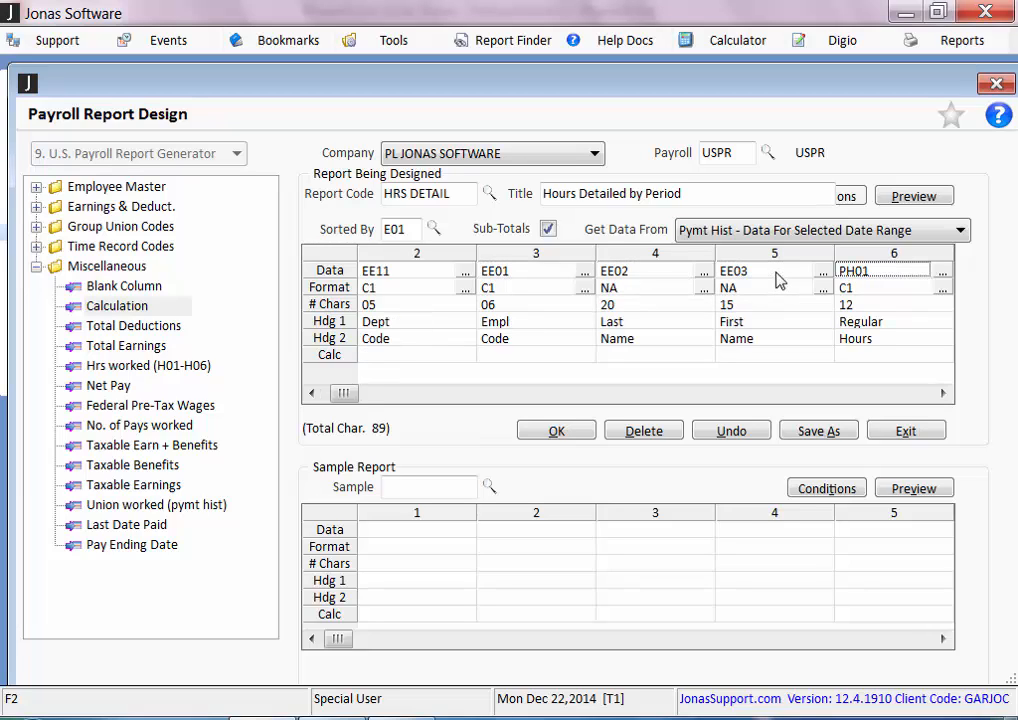
{"action": "key", "text": "Right"}
{"action": "key", "text": "Left"}
{"action": "key", "text": "Left"}
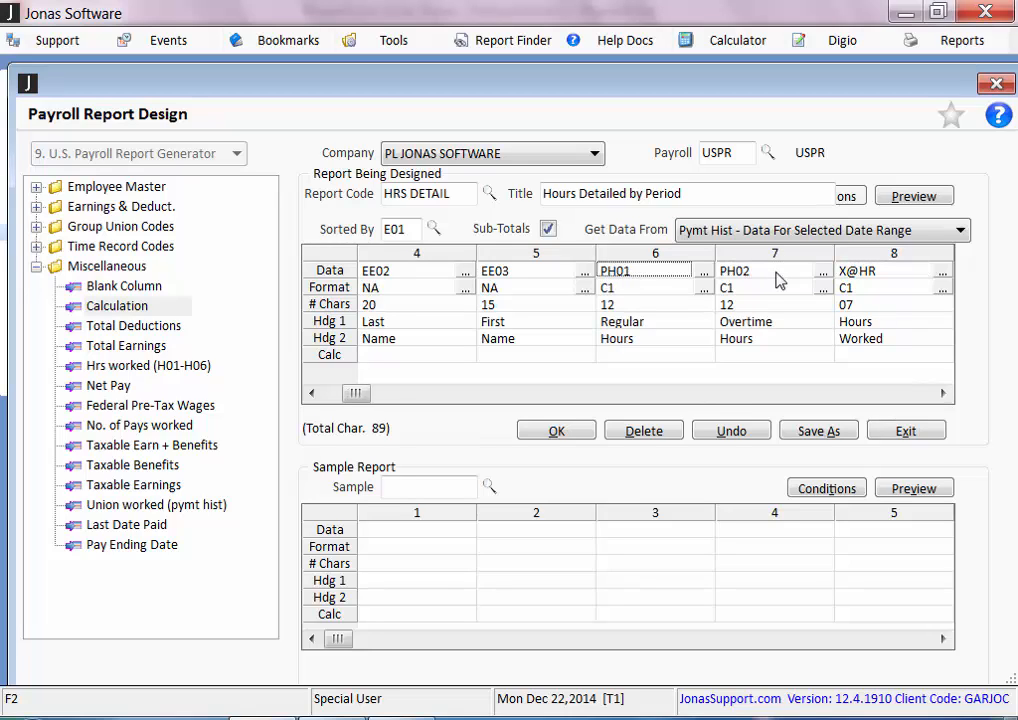
{"action": "key", "text": "Right"}
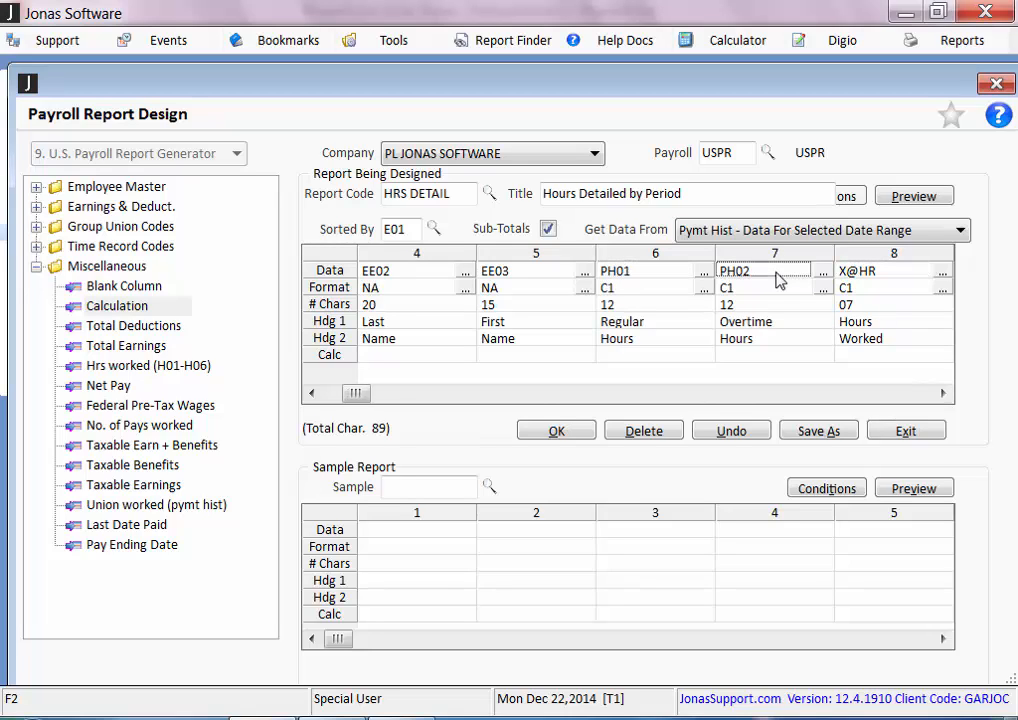
Set the heading of the X@HR column to "Total Hours" over "Worked" and save the report design
{"action": "key", "text": "Right"}
{"action": "key", "text": "Down"}
{"action": "key", "text": "Down"}
{"action": "key", "text": "Down"}
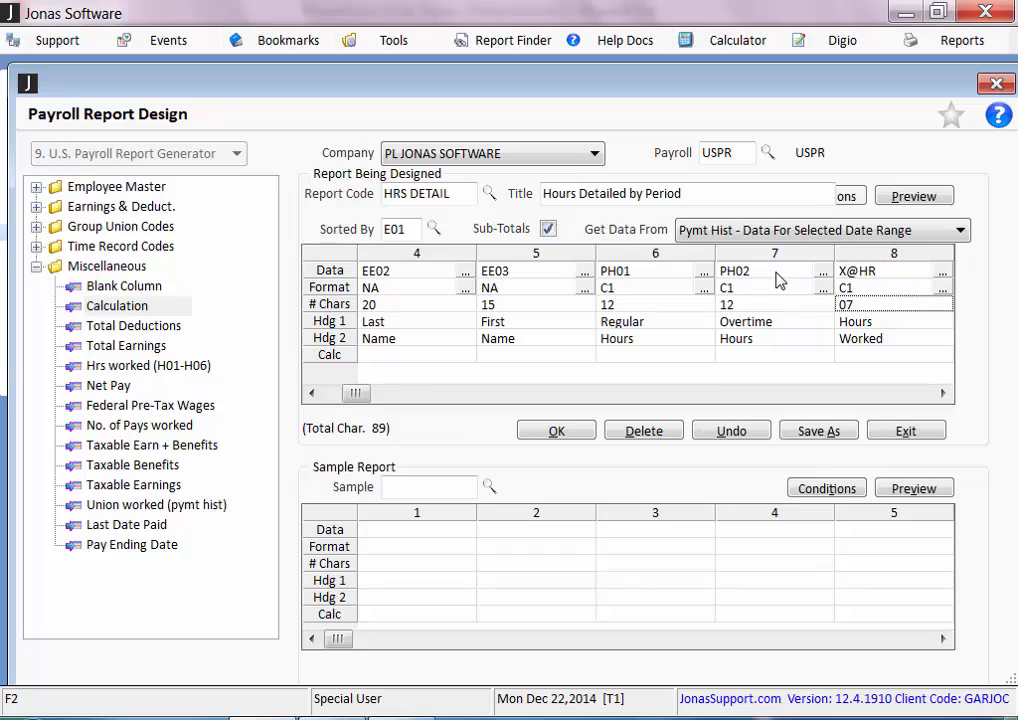
{"action": "type", "text": "T"}
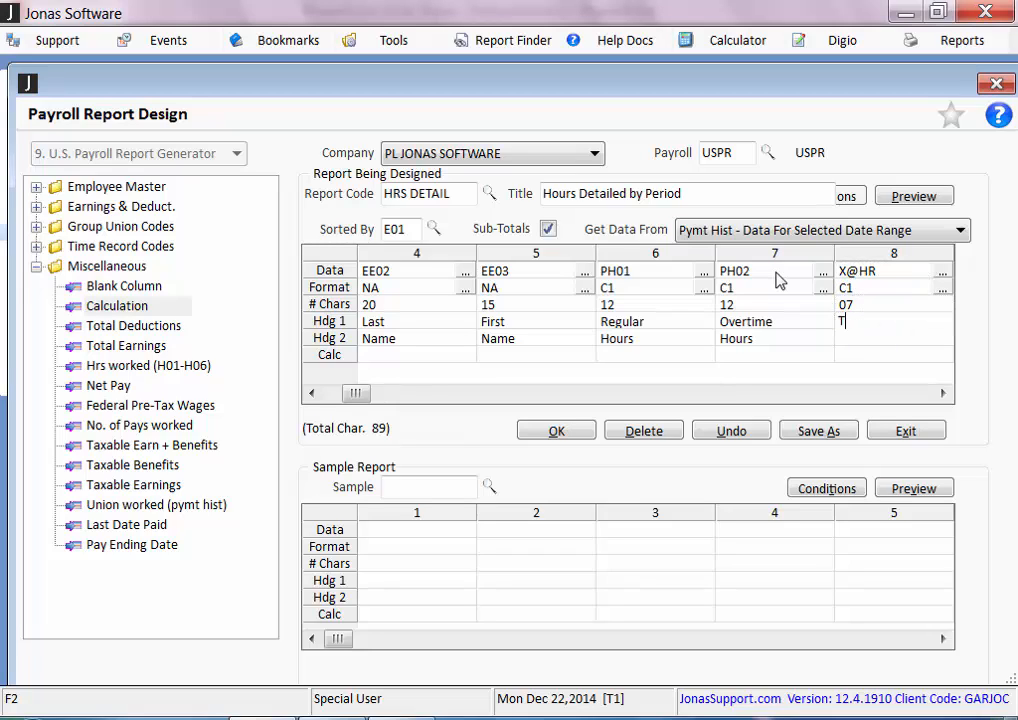
{"action": "type", "text": "otal Hours"}
{"action": "key", "text": "Down"}
{"action": "type", "text": "Worked"}
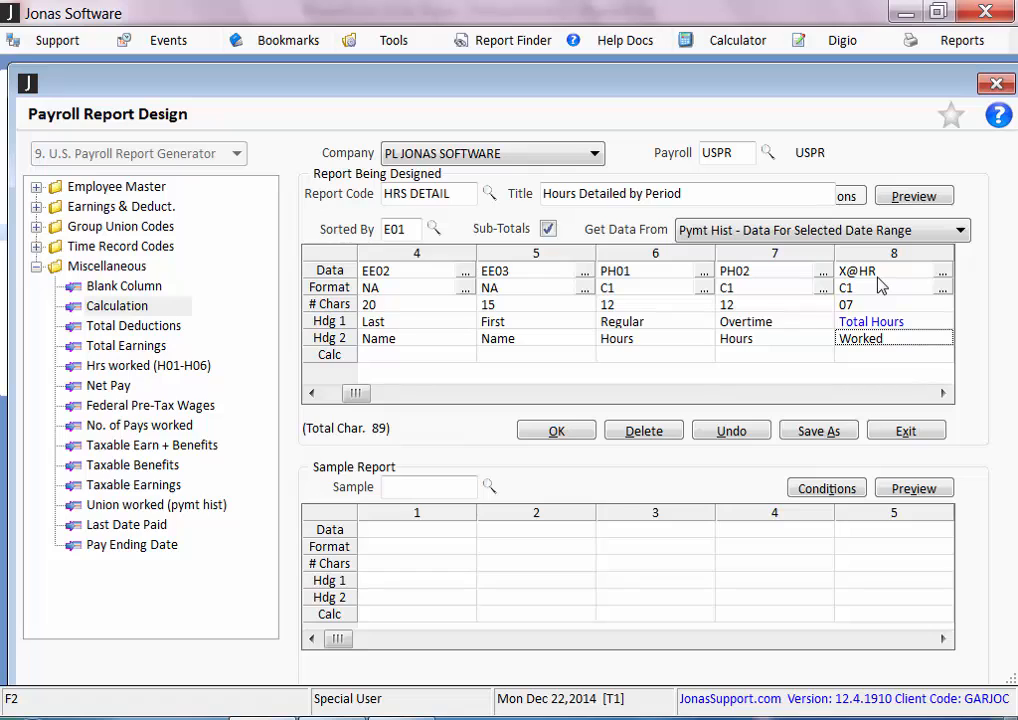
{"action": "left_click", "coordinate": [557, 432]}
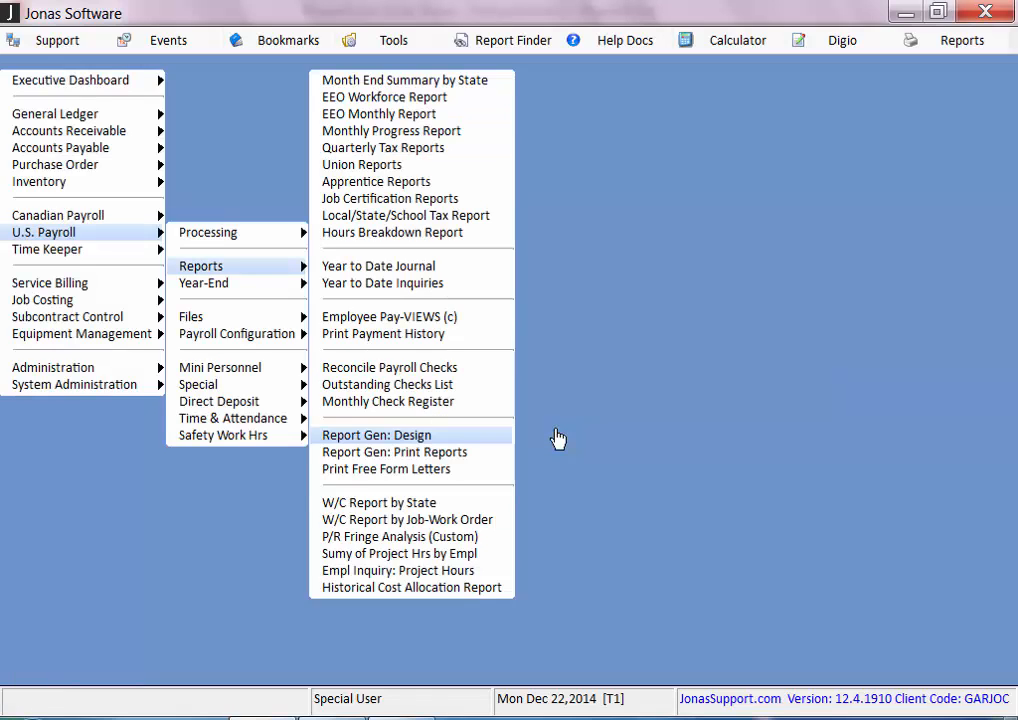
Open the U.S. Payroll report generator's report printing for PL JONAS SOFTWARE, payroll USPR, and choose the HRS DETAIL layout
{"action": "key", "text": "Down"}
{"action": "key", "text": "Return"}
{"action": "key", "text": "Return"}
{"action": "key", "text": "Return"}
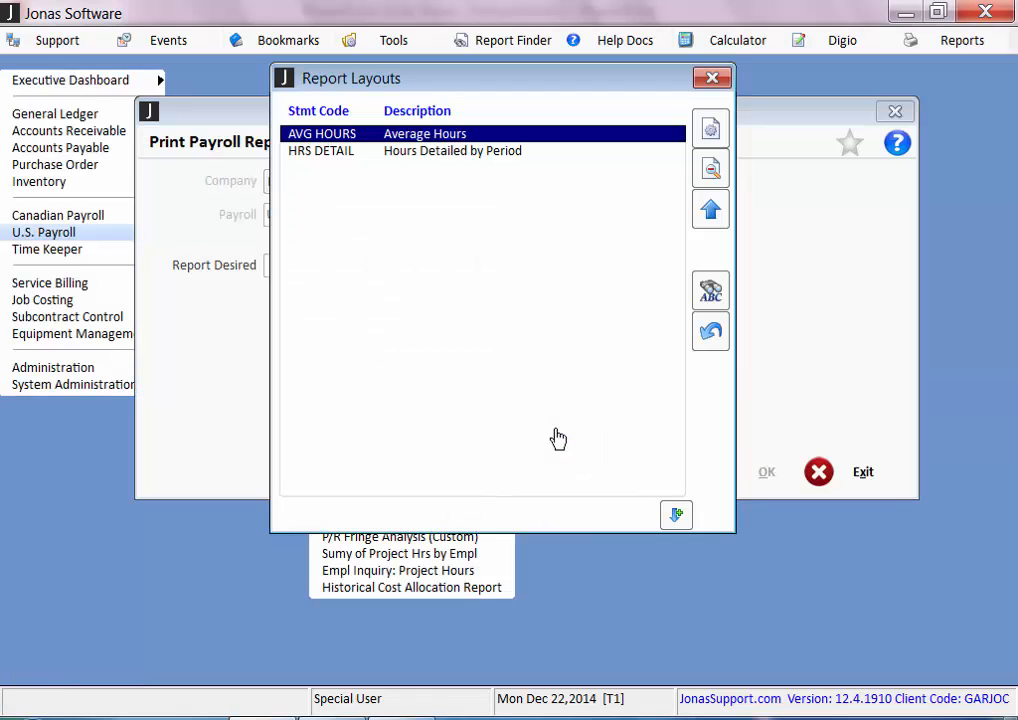
{"action": "key", "text": "Down"}
{"action": "key", "text": "Return"}
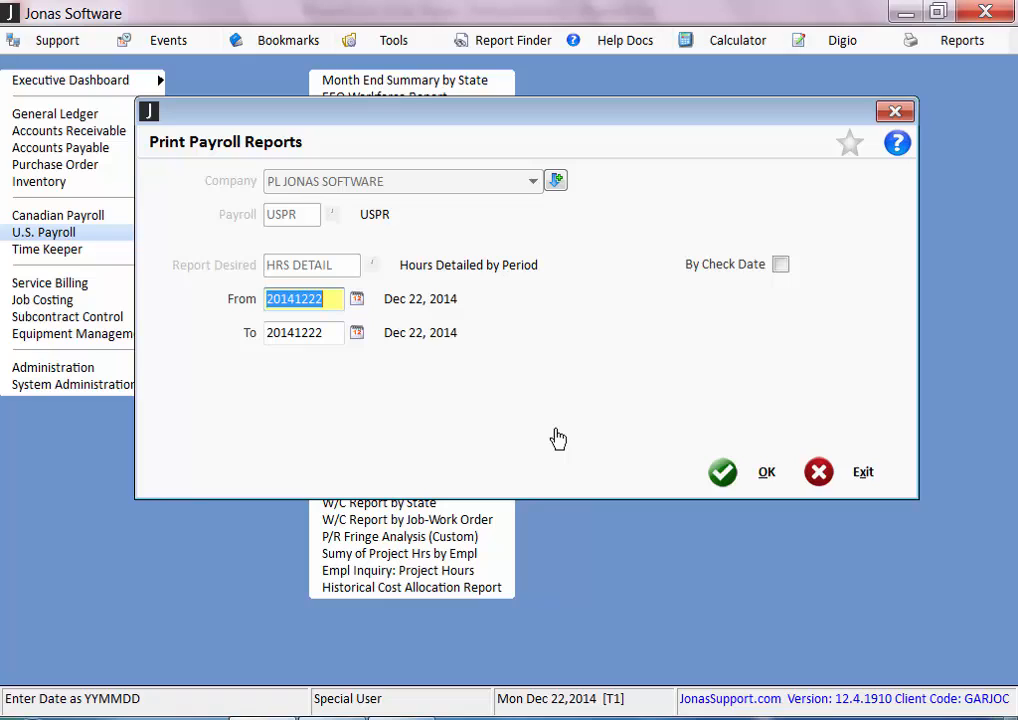
Set the HRS DETAIL report's date range from Jan 01, 2014 to Dec 31, 2014
{"action": "type", "text": "0101"}
{"action": "key", "text": "Tab"}
{"action": "type", "text": "1231"}
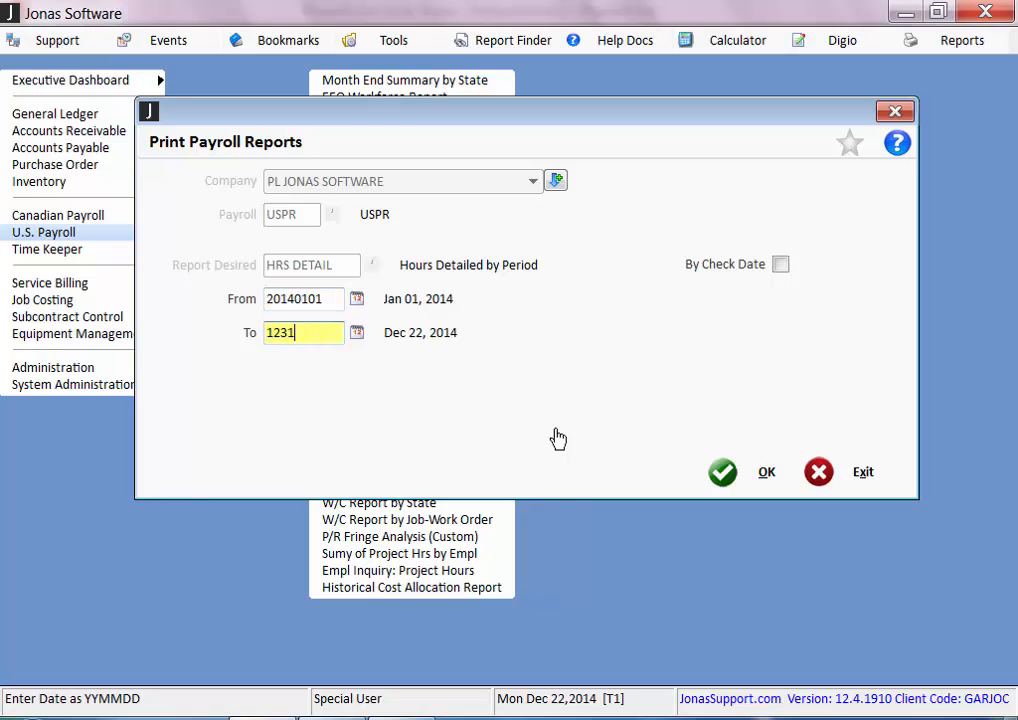
{"action": "key", "text": "Tab"}
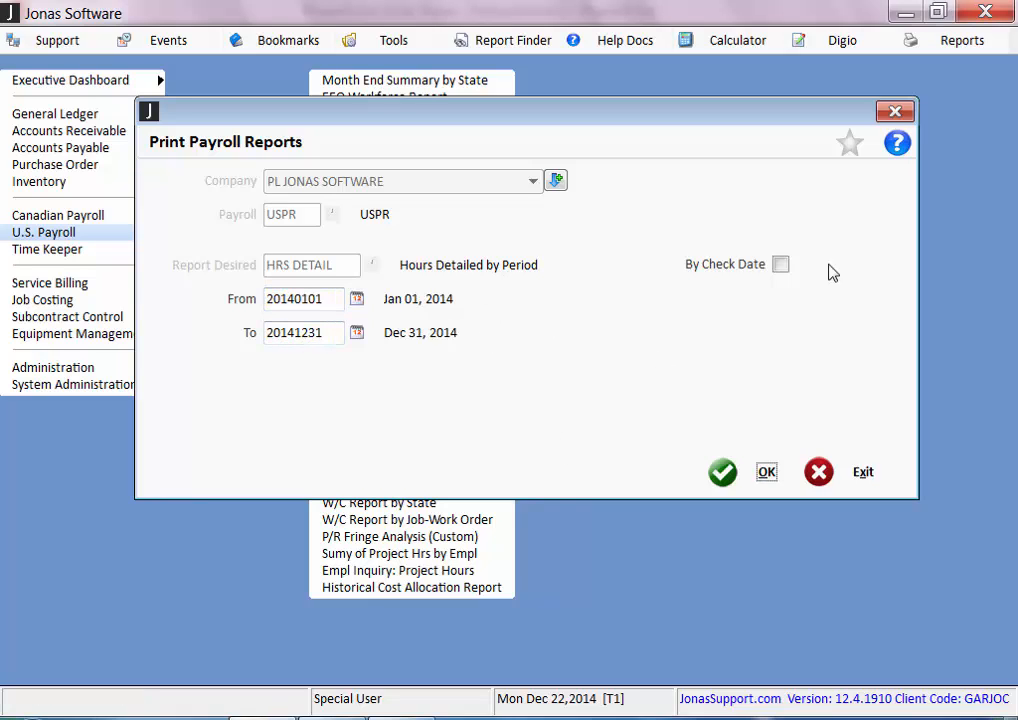
Run the HRS DETAIL report and send it through the Smart Viewer to Microsoft Excel
{"action": "left_click", "coordinate": [770, 476]}
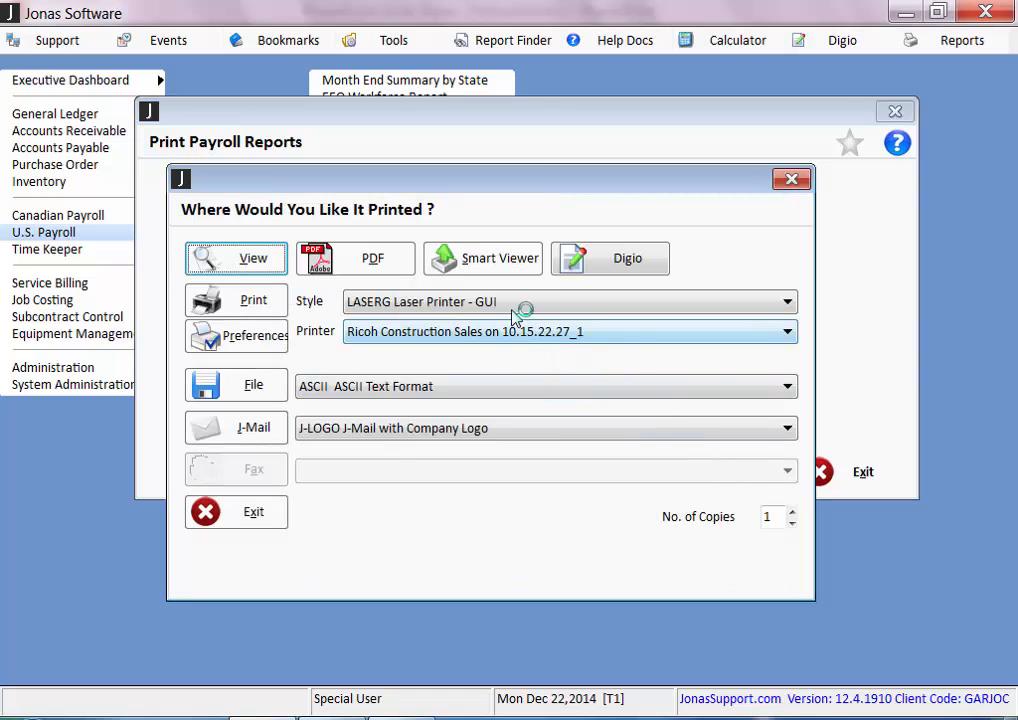
{"action": "left_click", "coordinate": [501, 272]}
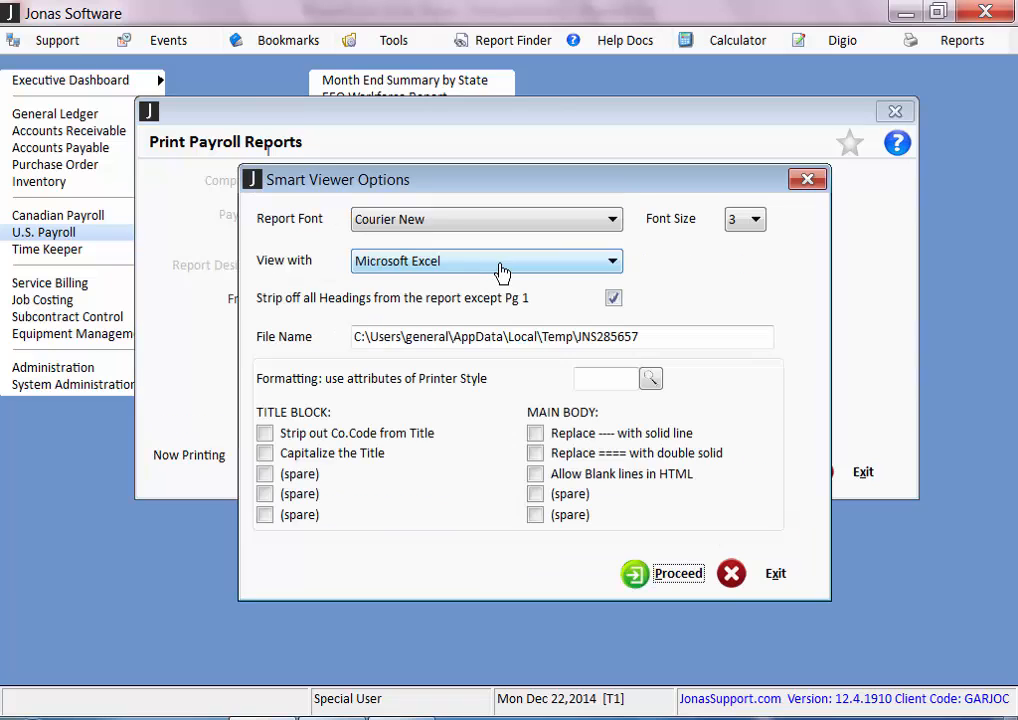
{"action": "left_click", "coordinate": [660, 578]}
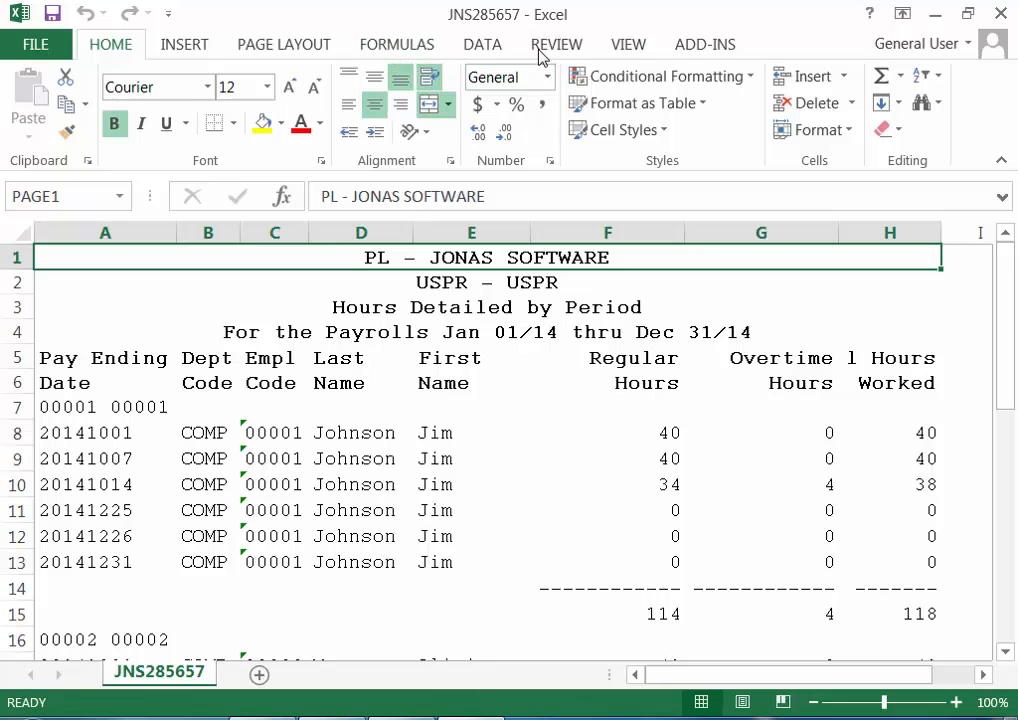
Set the exported report worksheet's zoom to 75%
{"action": "left_click", "coordinate": [641, 45]}
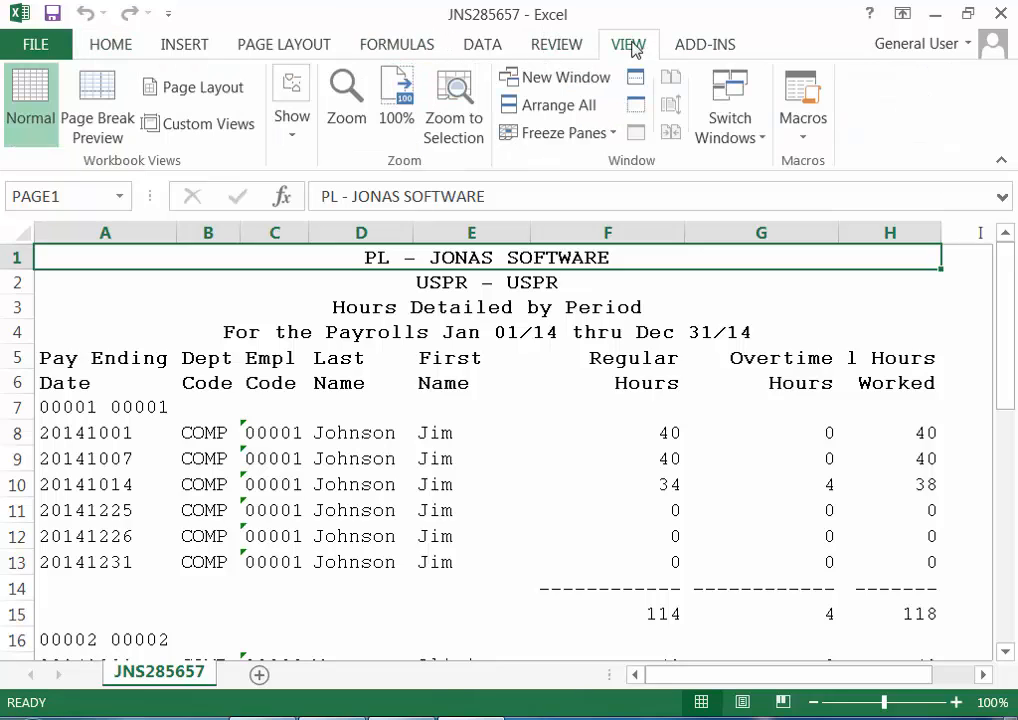
{"action": "left_click", "coordinate": [358, 93]}
{"action": "left_click", "coordinate": [433, 325]}
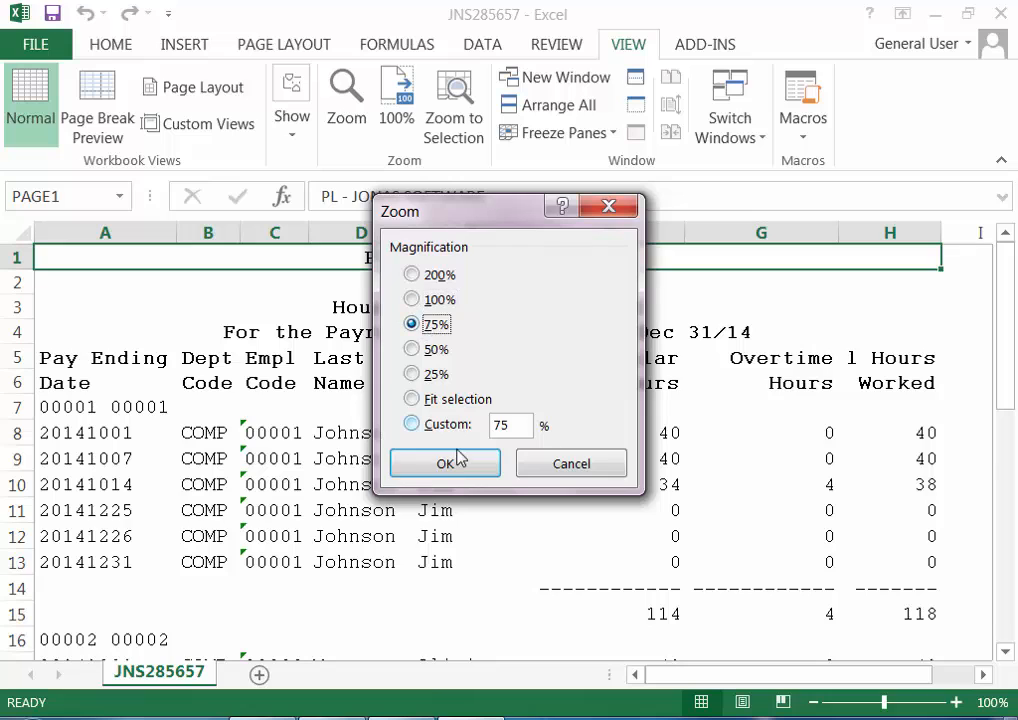
{"action": "left_click", "coordinate": [452, 461]}
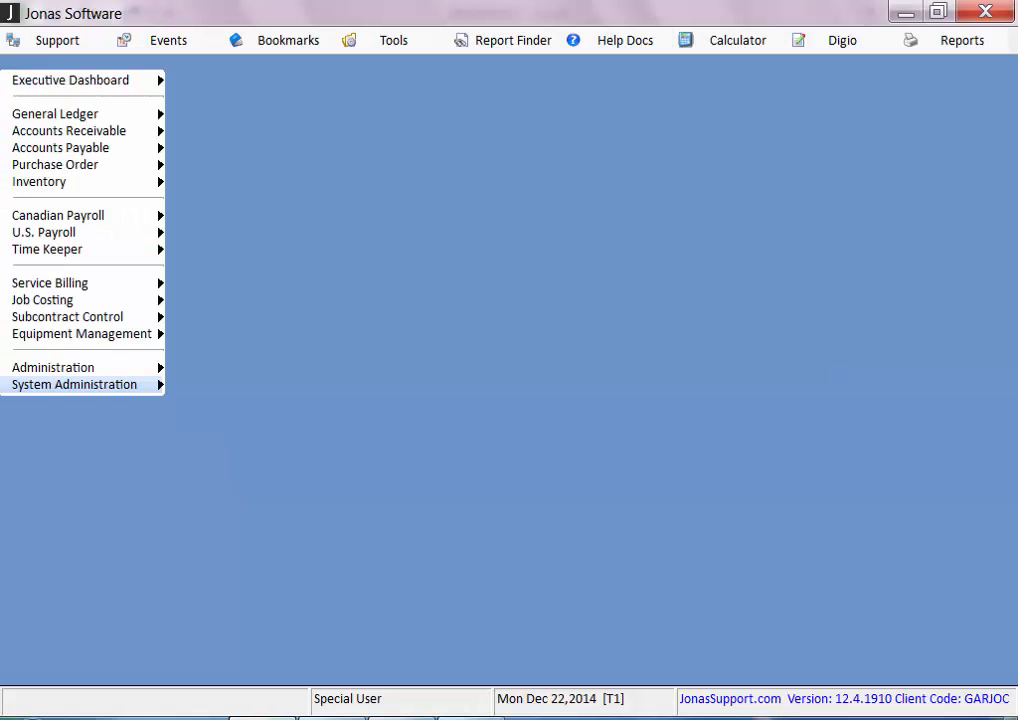
Switch back to Jonas Software and open the report generator's design program among the U.S. Payroll reports
{"action": "key", "text": "Up"}
{"action": "key", "text": "Up"}
{"action": "key", "text": "Up"}
{"action": "key", "text": "Up"}
{"action": "key", "text": "Up"}
{"action": "key", "text": "Up"}
{"action": "key", "text": "Up"}
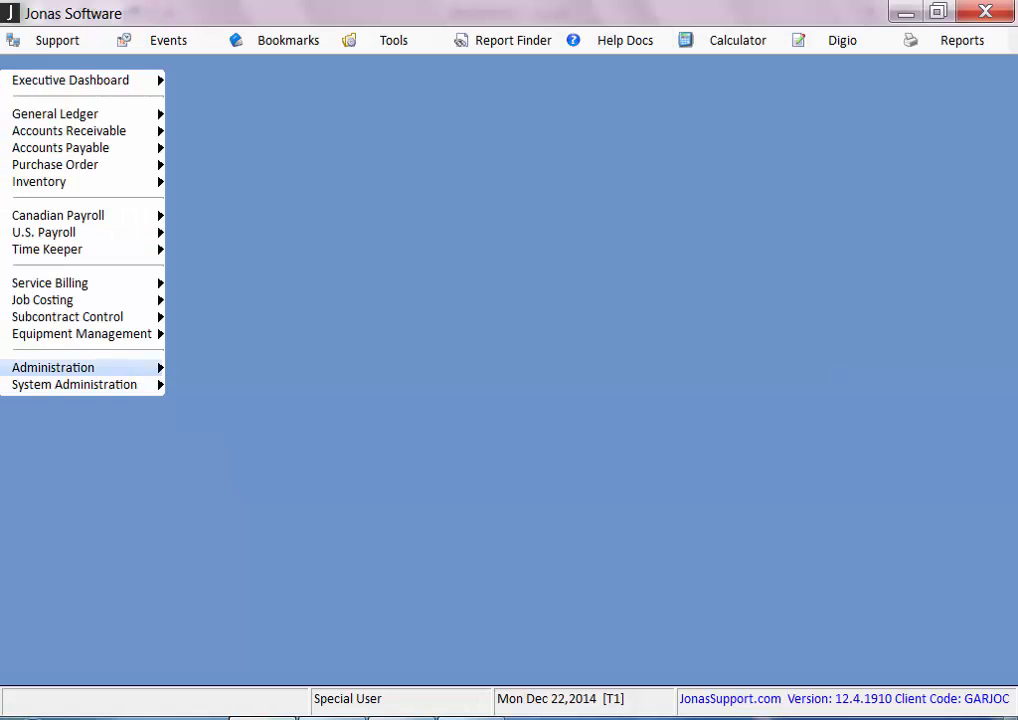
{"action": "key", "text": "Right"}
{"action": "key", "text": "Down"}
{"action": "key", "text": "Right"}
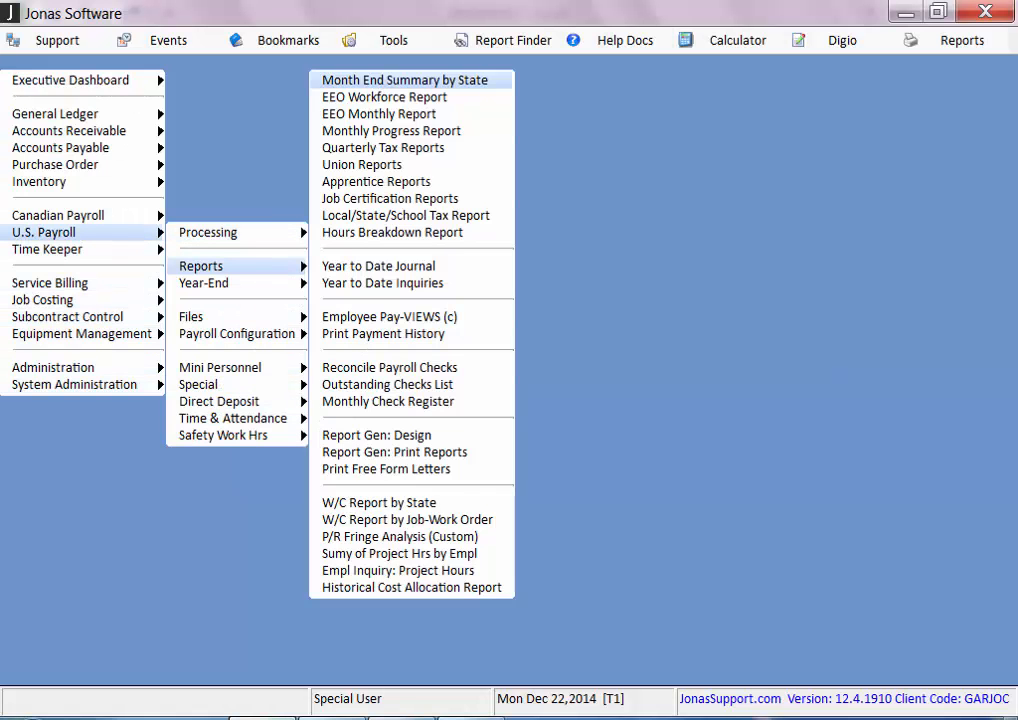
{"action": "key", "text": "Down"}
{"action": "key", "text": "Down"}
{"action": "key", "text": "Down"}
{"action": "key", "text": "Down"}
{"action": "key", "text": "Down"}
{"action": "key", "text": "Down"}
{"action": "key", "text": "Down"}
{"action": "key", "text": "Down"}
{"action": "key", "text": "Down"}
{"action": "key", "text": "Down"}
{"action": "key", "text": "Down"}
{"action": "key", "text": "Down"}
{"action": "key", "text": "Down"}
{"action": "key", "text": "Down"}
{"action": "key", "text": "Down"}
{"action": "key", "text": "Down"}
{"action": "key", "text": "Down"}
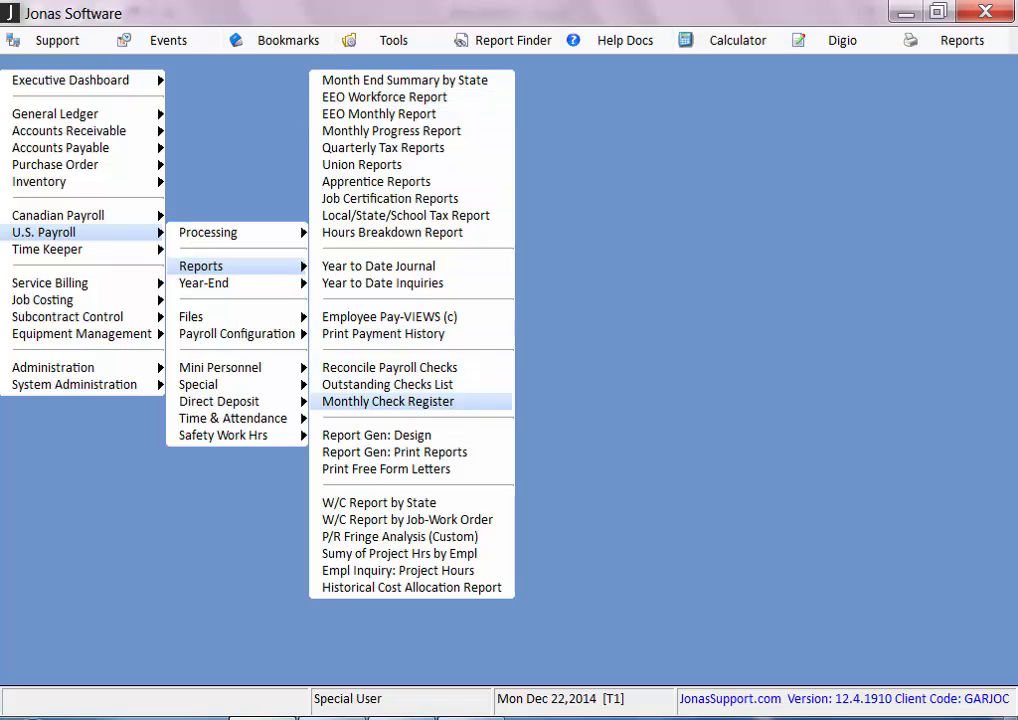
{"action": "key", "text": "Return"}
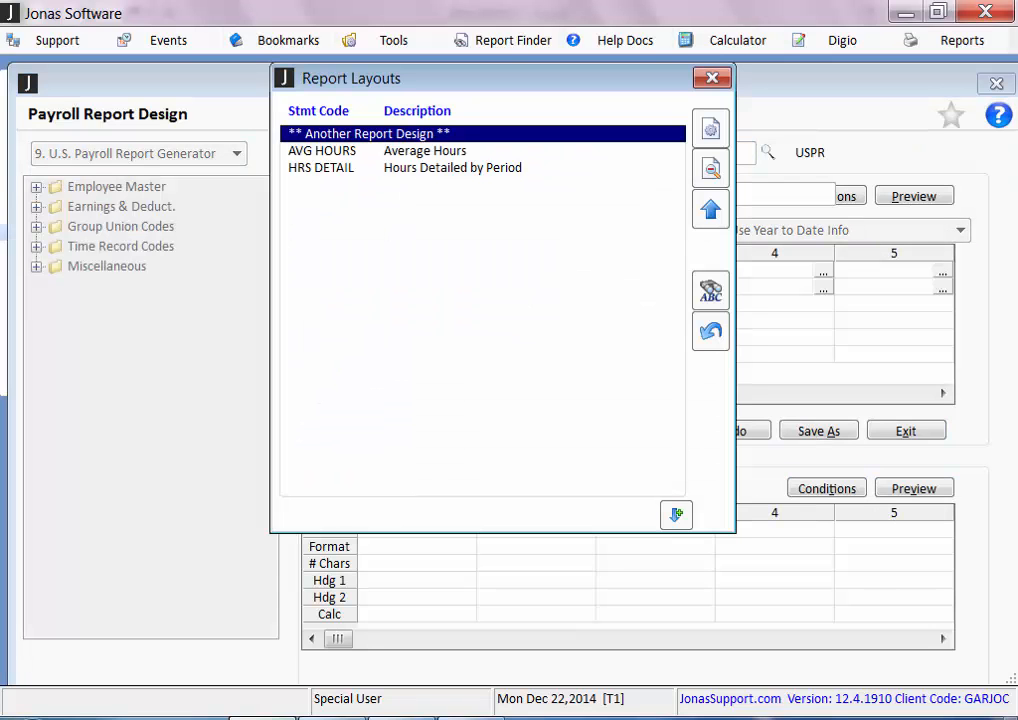
Load the AVG HOURS report design and check its sorting and sub-total settings
{"action": "left_click", "coordinate": [400, 151]}
{"action": "key", "text": "Return"}
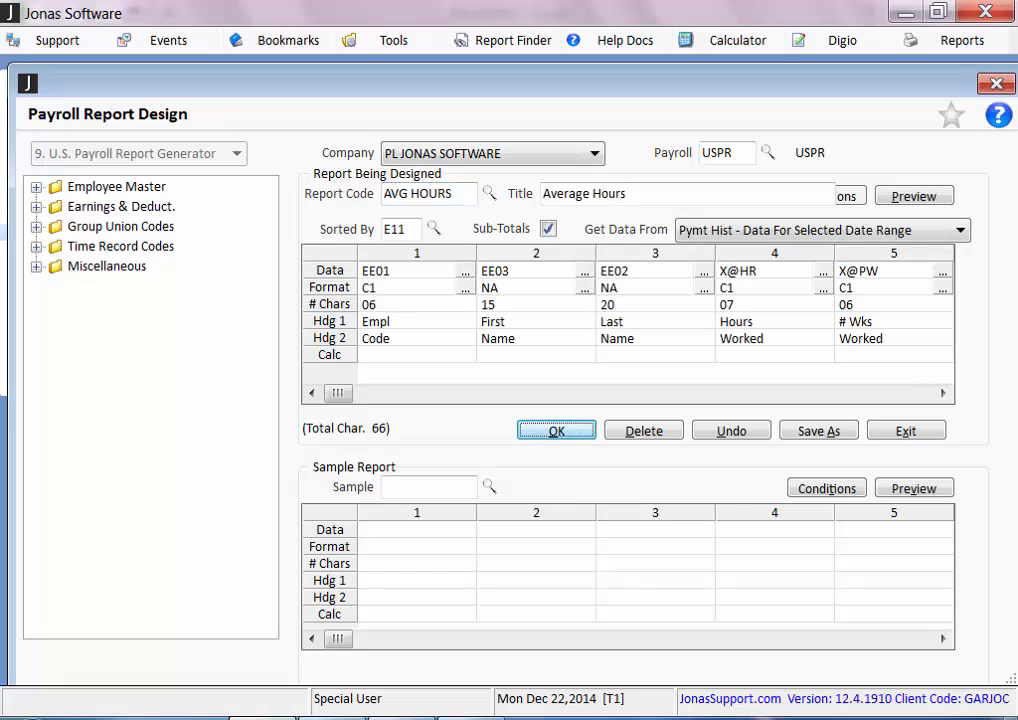
{"action": "left_click", "coordinate": [407, 229]}
{"action": "mouse_move", "coordinate": [503, 233]}
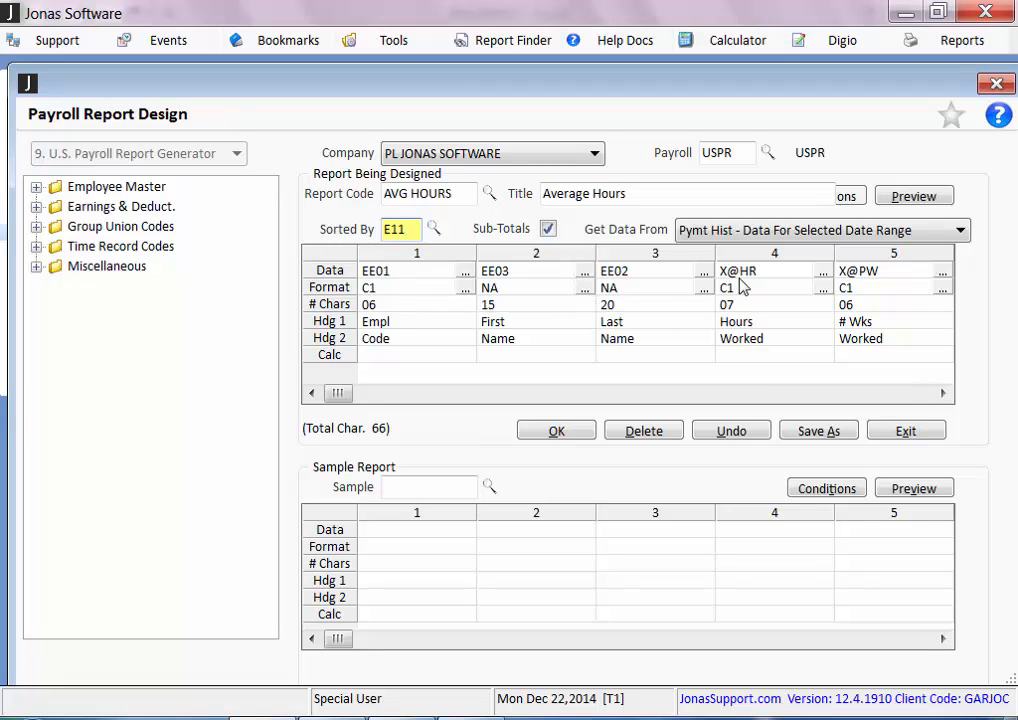
Set the first heading line of column 5, the X@PW column, to "# Pays"
{"action": "left_click", "coordinate": [847, 287]}
{"action": "left_click", "coordinate": [877, 325]}
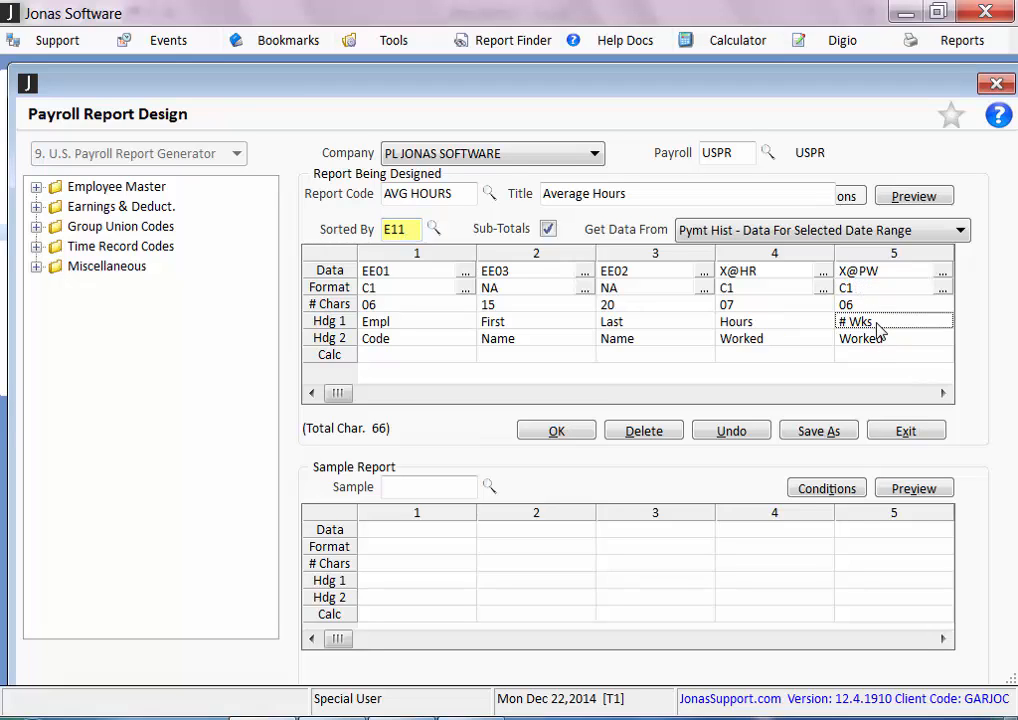
{"action": "double_click", "coordinate": [878, 323]}
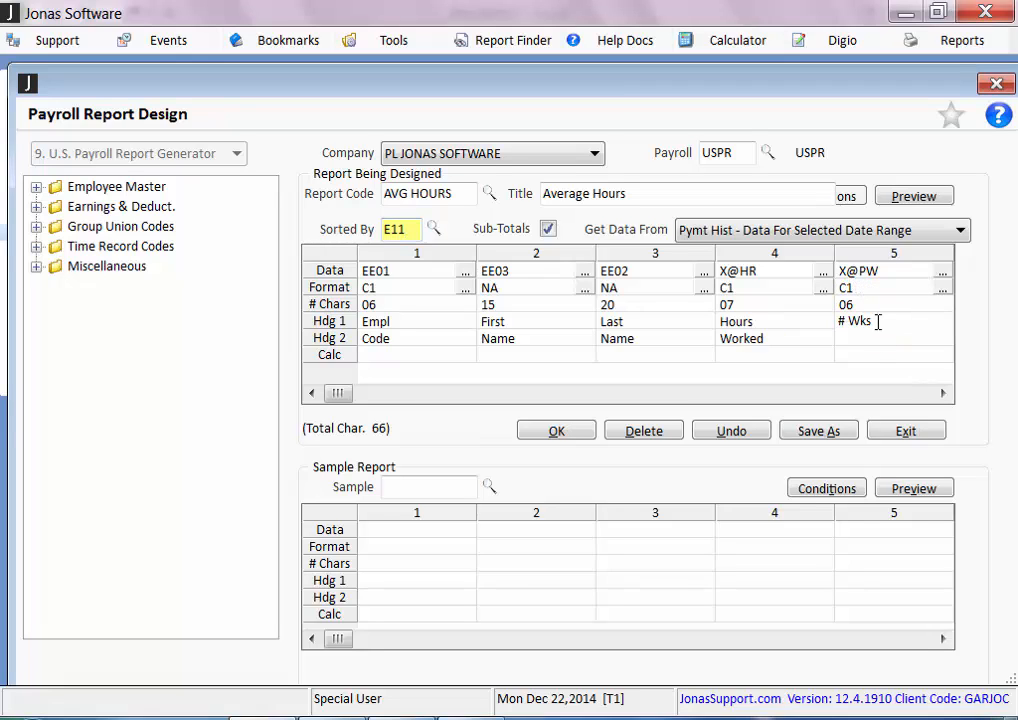
{"action": "key", "text": "BackSpace"}
{"action": "key", "text": "BackSpace"}
{"action": "key", "text": "BackSpace"}
{"action": "type", "text": "Pays"}
{"action": "key", "text": "Return"}
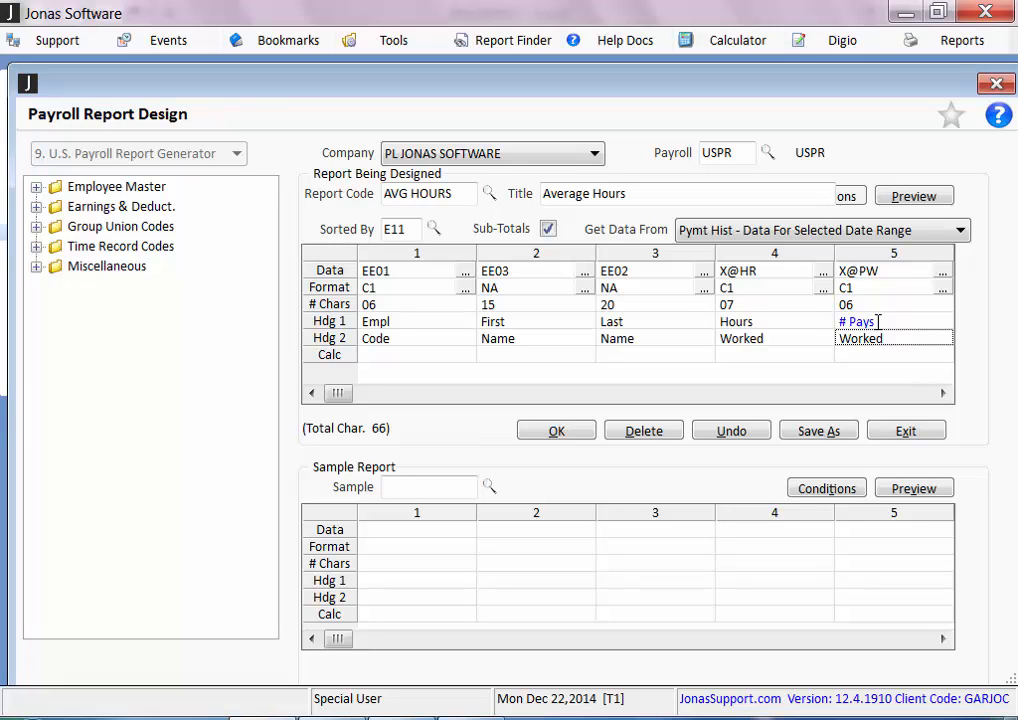
Look up the design code of column 6 without changing it, and review that column's calculation
{"action": "left_click", "coordinate": [943, 394]}
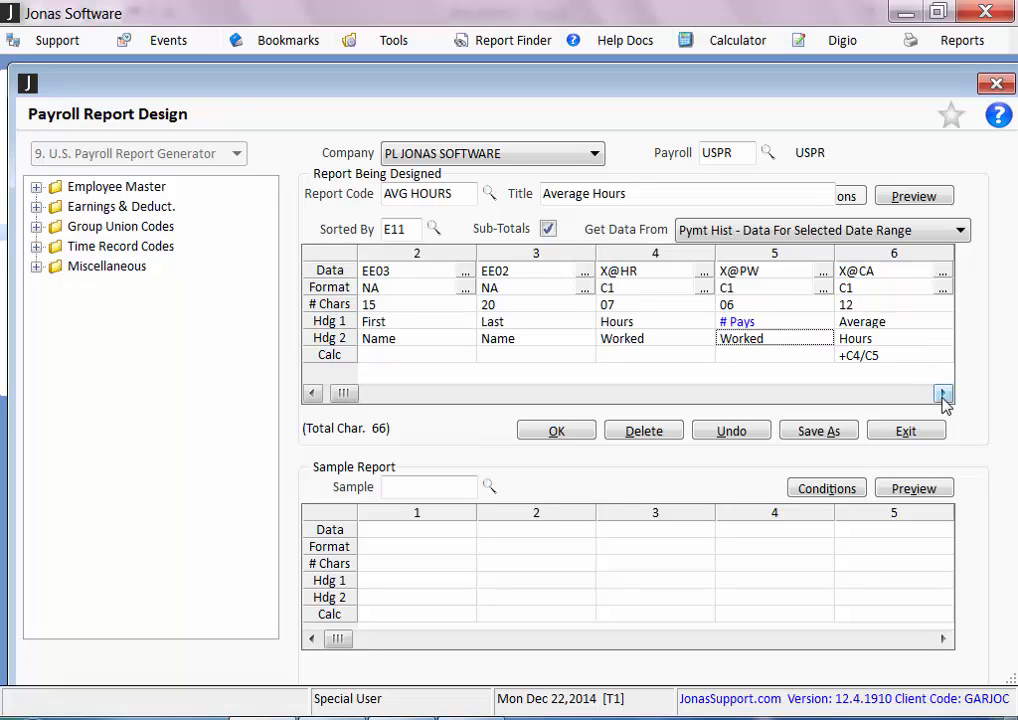
{"action": "left_click", "coordinate": [943, 394]}
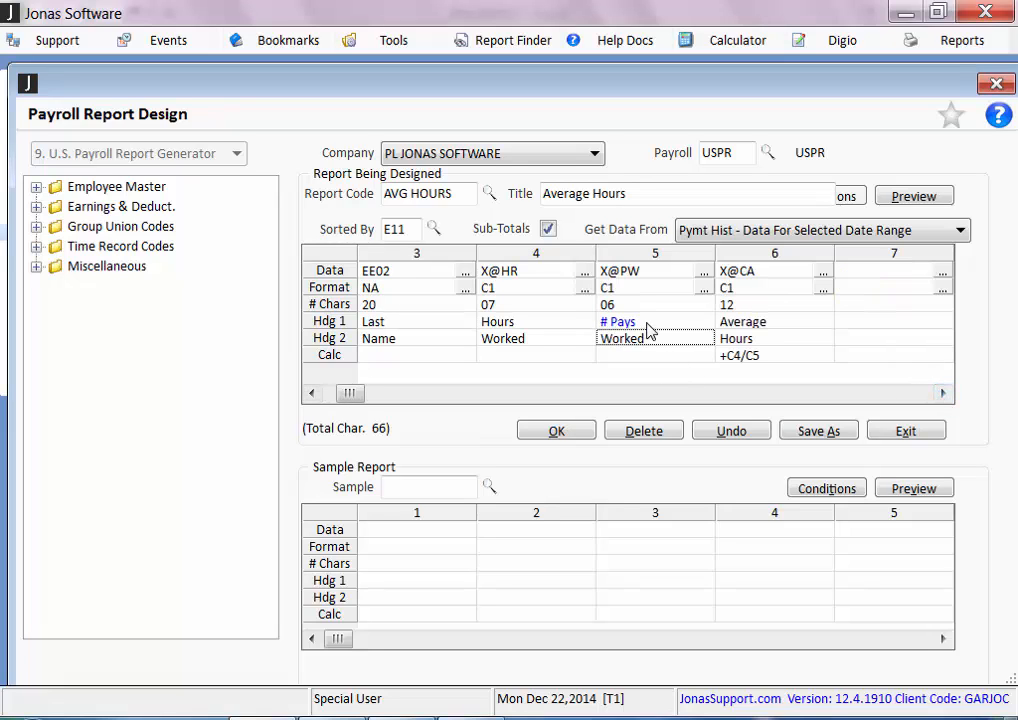
{"action": "left_click", "coordinate": [776, 276]}
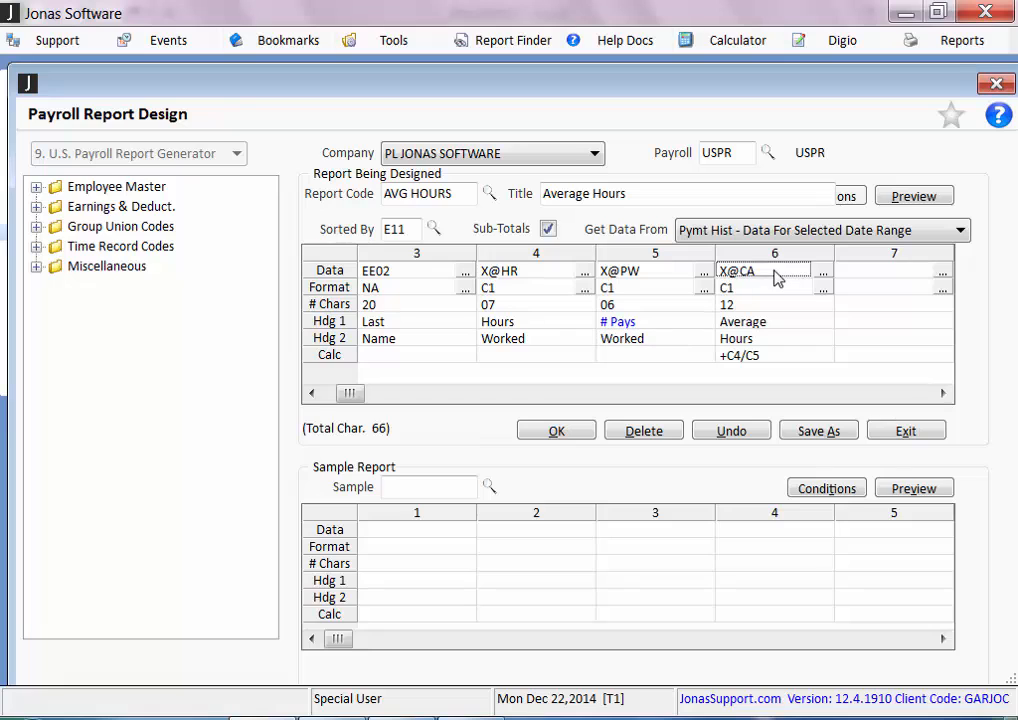
{"action": "double_click", "coordinate": [777, 278]}
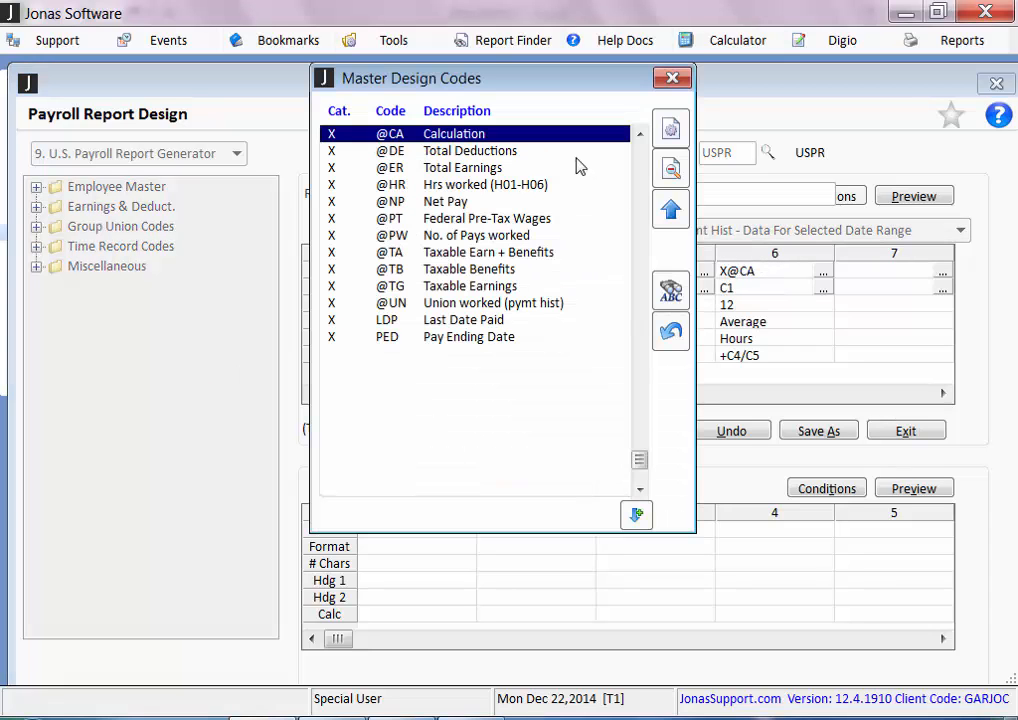
{"action": "left_click", "coordinate": [672, 80]}
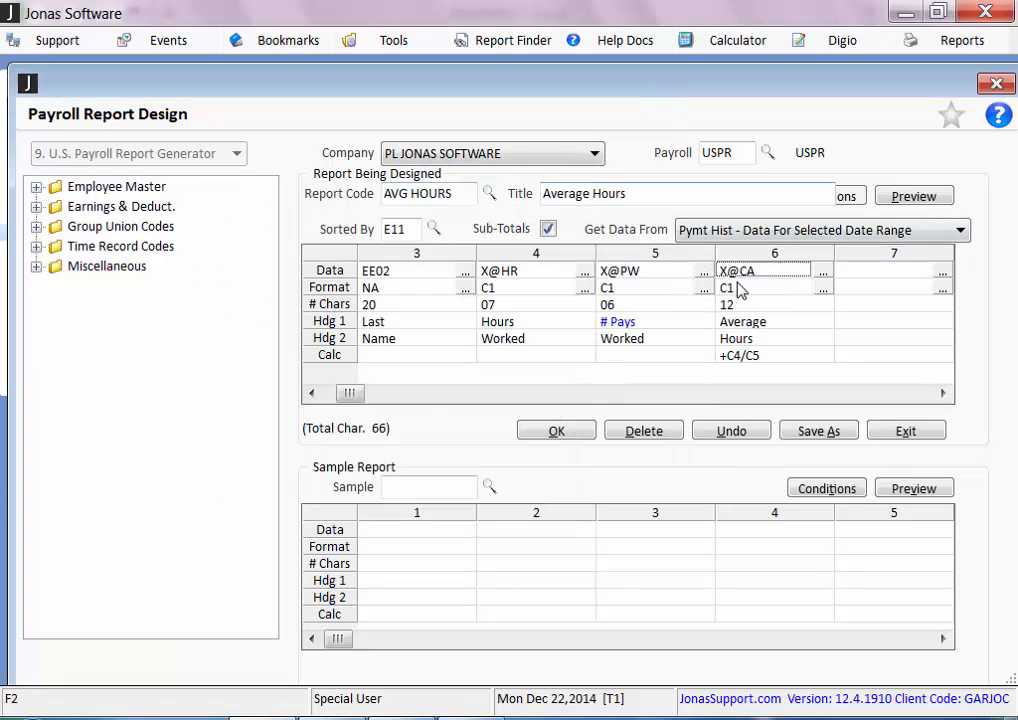
{"action": "left_click", "coordinate": [766, 358]}
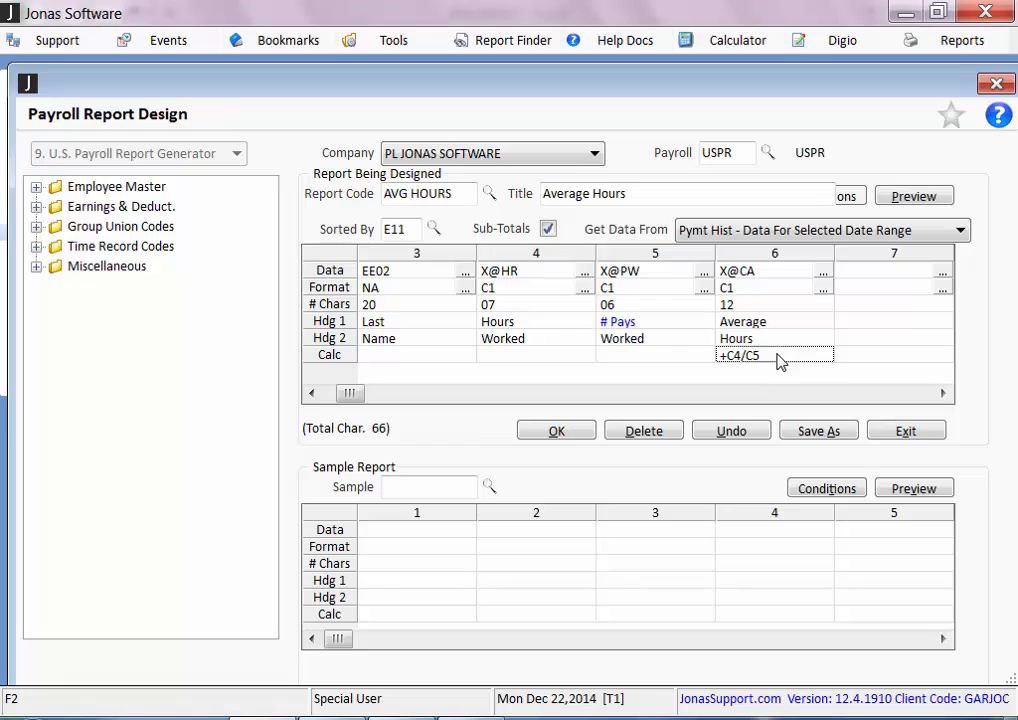
Save the AVG HOURS report design and select AVG HOURS as the payroll report to print
{"action": "left_click", "coordinate": [568, 437]}
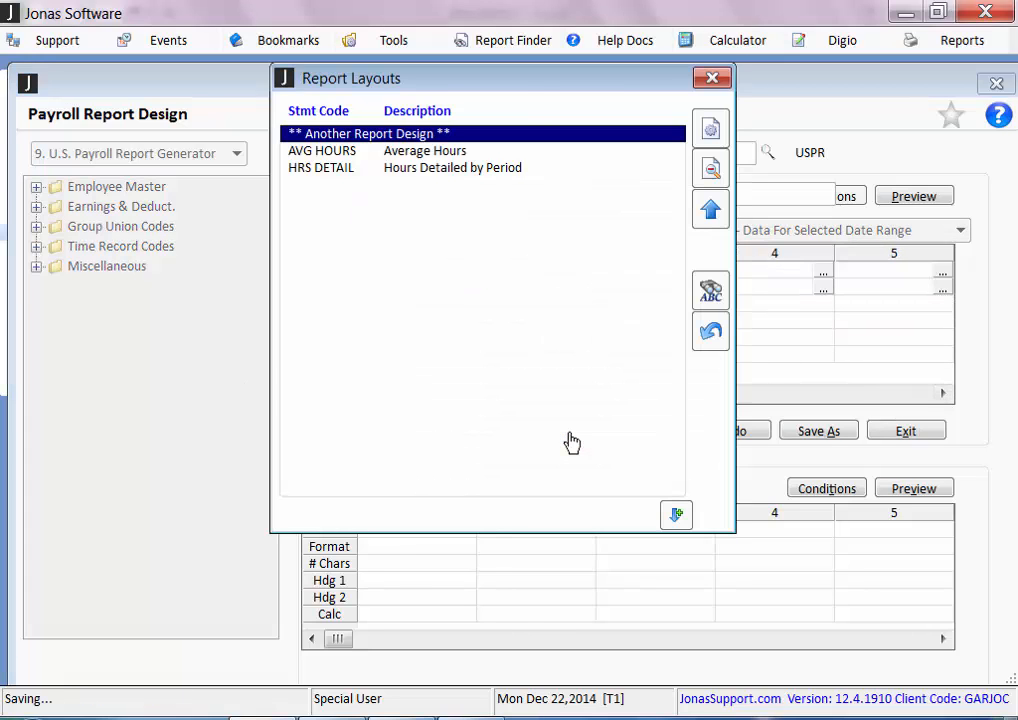
{"action": "key", "text": "Escape"}
{"action": "key", "text": "Down"}
{"action": "key", "text": "Return"}
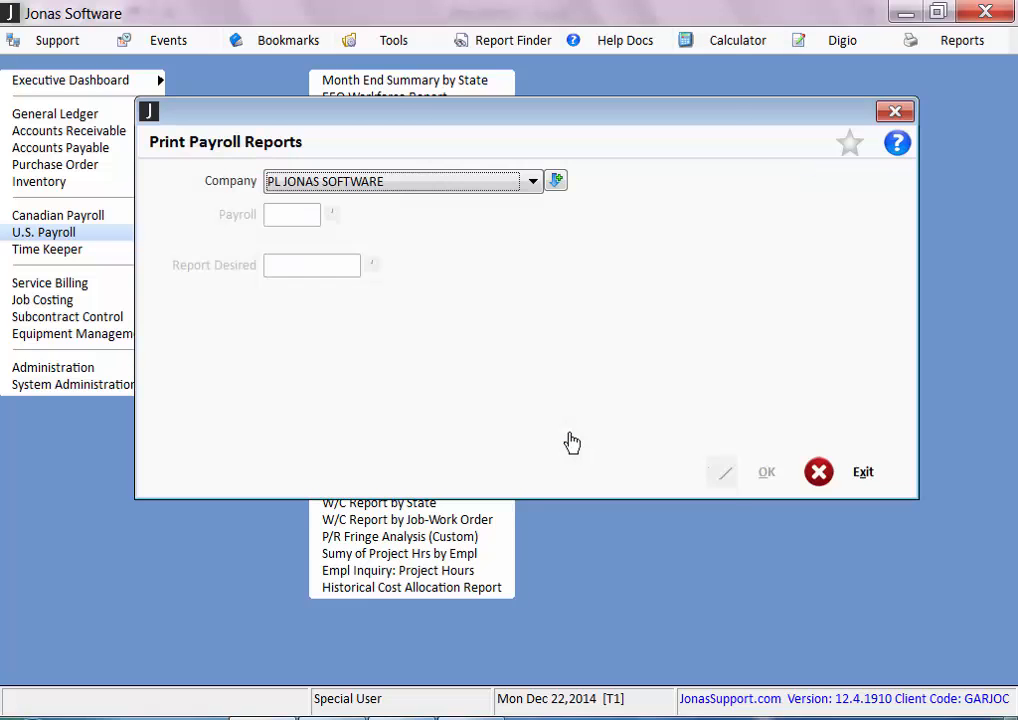
{"action": "key", "text": "Return"}
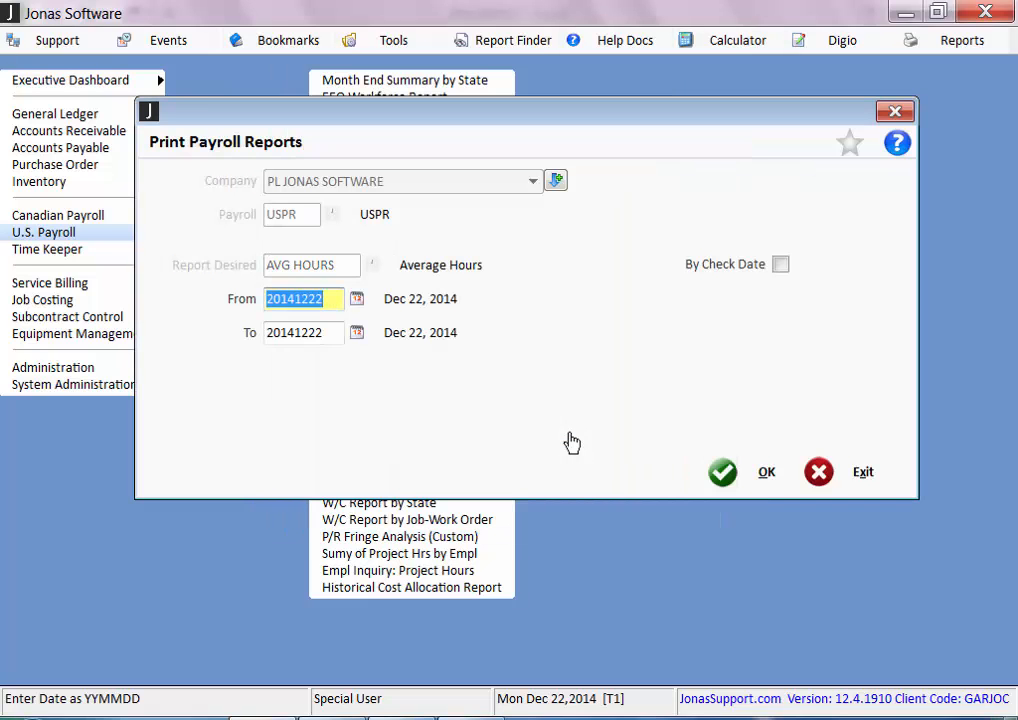
Set the AVG HOURS report's date range from Jan 01, 2014 to Dec 31, 2014
{"action": "type", "text": "0101"}
{"action": "key", "text": "Return"}
{"action": "type", "text": "124"}
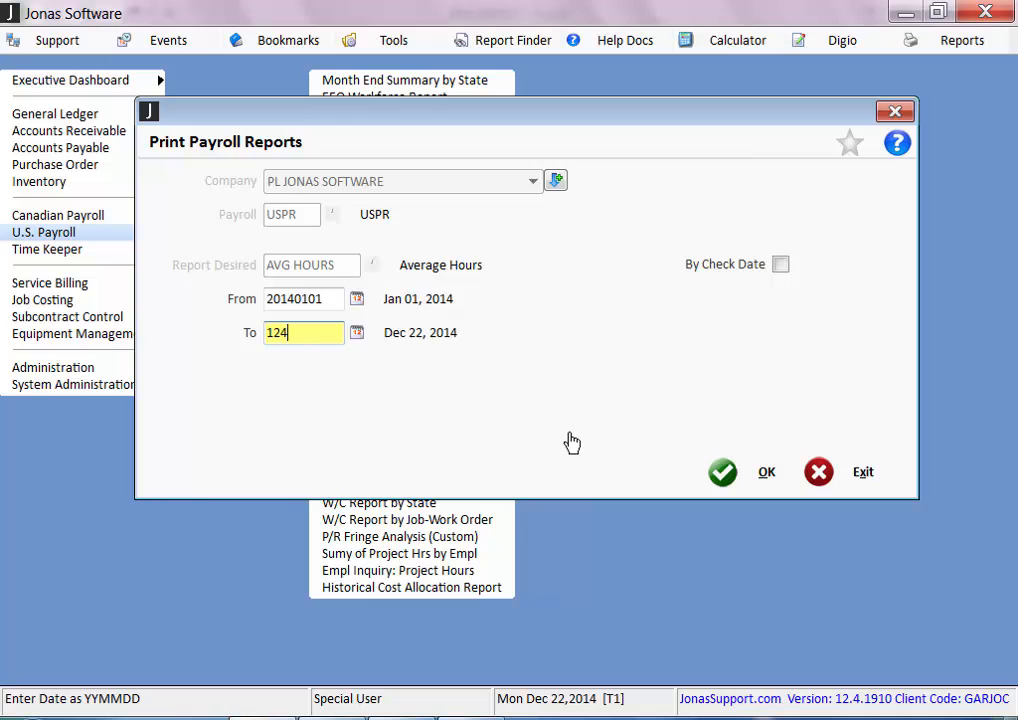
{"action": "type", "text": "1"}
{"action": "key", "text": "BackSpace"}
{"action": "key", "text": "BackSpace"}
{"action": "type", "text": "31"}
{"action": "key", "text": "Return"}
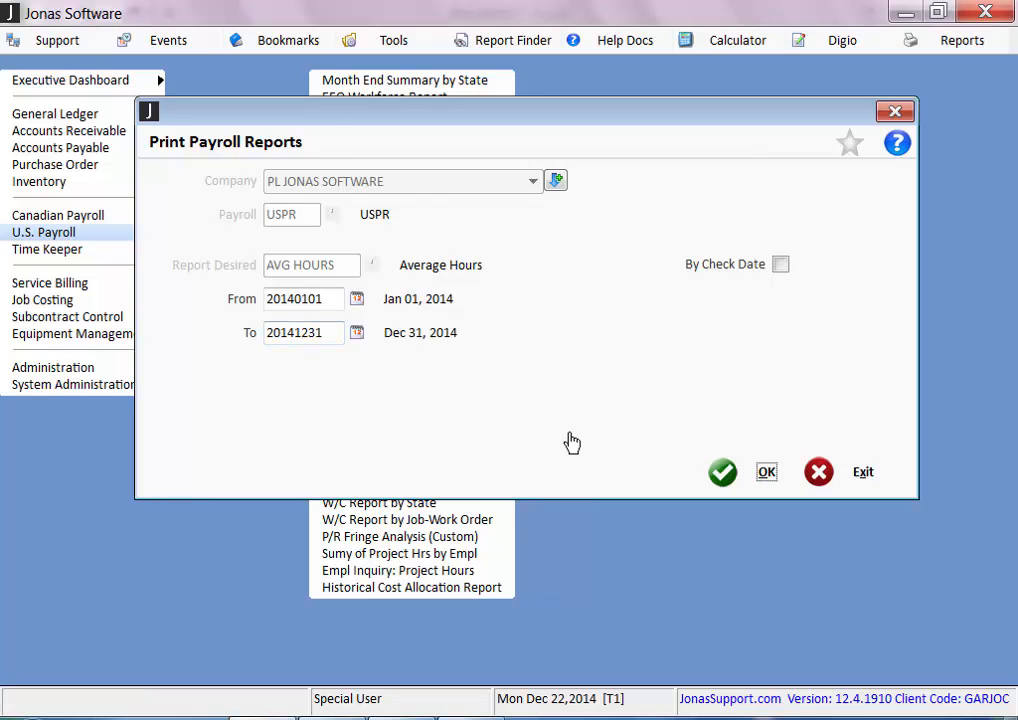
Run the Average Hours report, view it in the Report Viewer and close the viewer
{"action": "key", "text": "Return"}
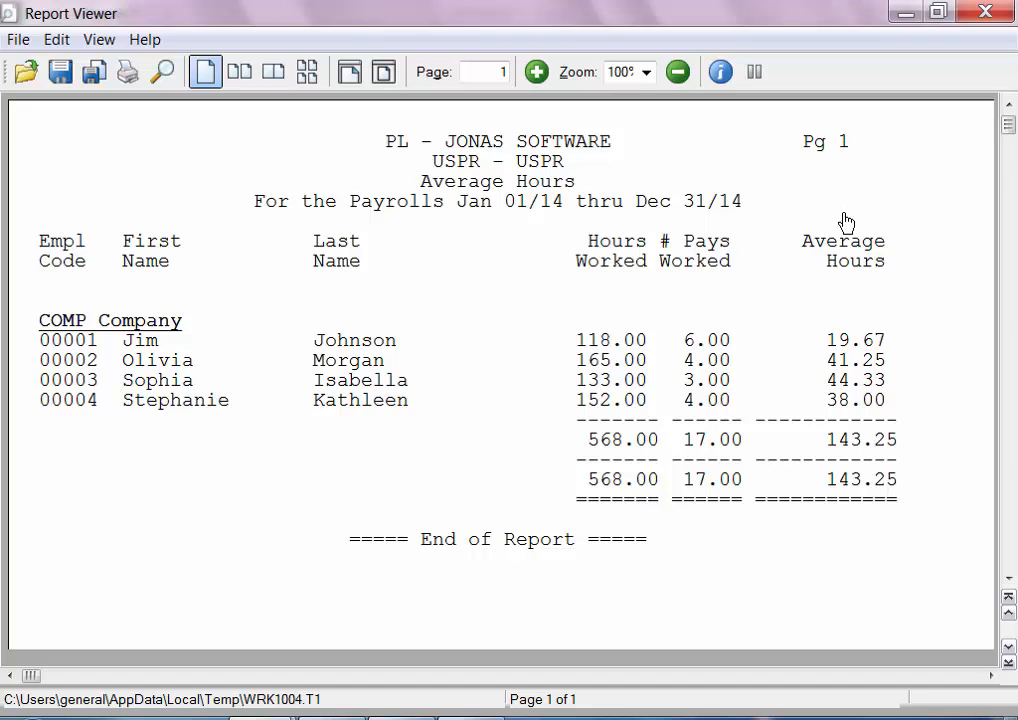
{"action": "left_click", "coordinate": [987, 14]}
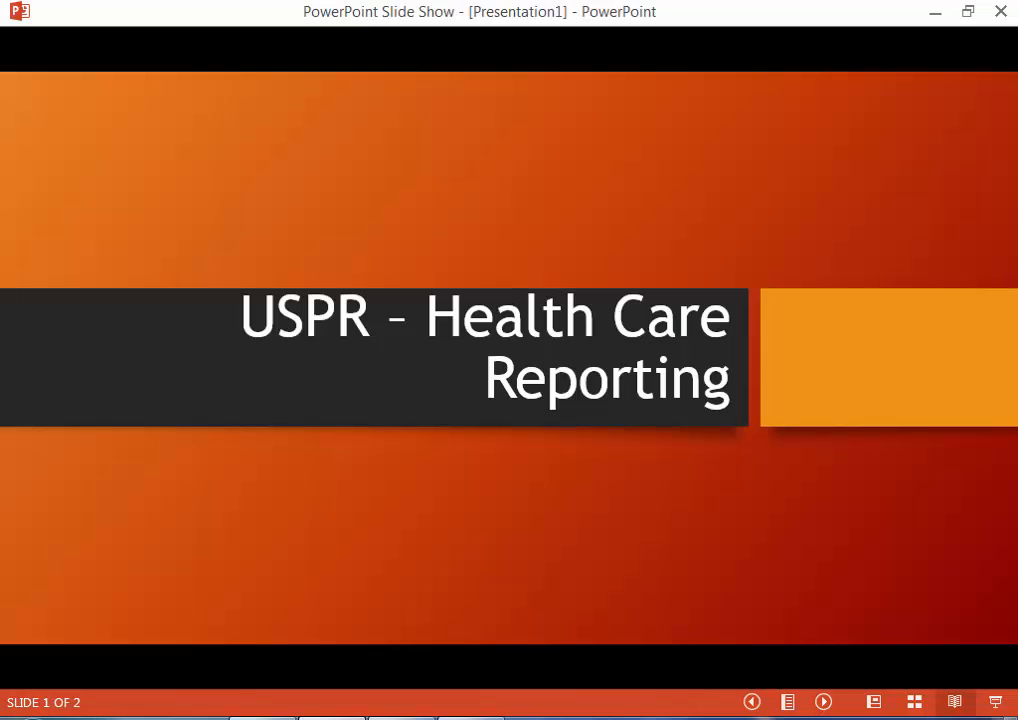
{"action": "key", "text": "Right"}
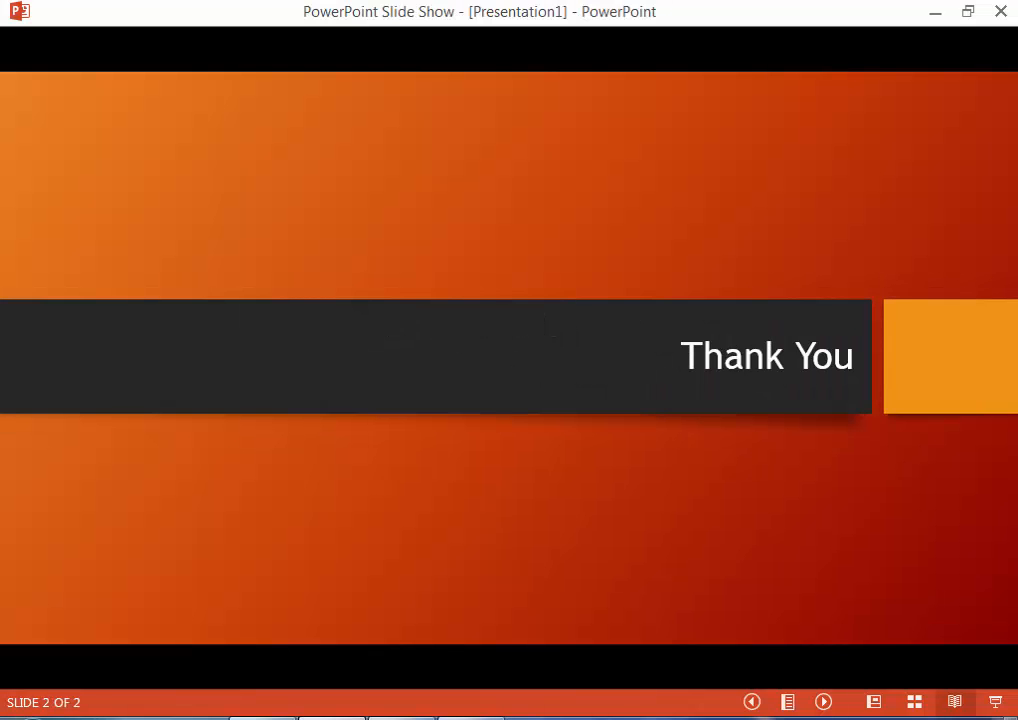